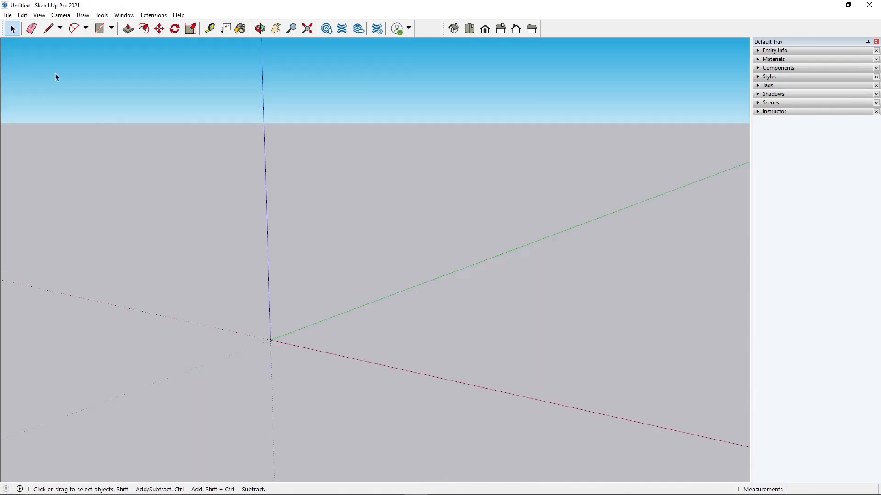
Start a new model without saving changes to the current one
{"action": "left_click", "coordinate": [7, 14]}
{"action": "left_click", "coordinate": [36, 26]}
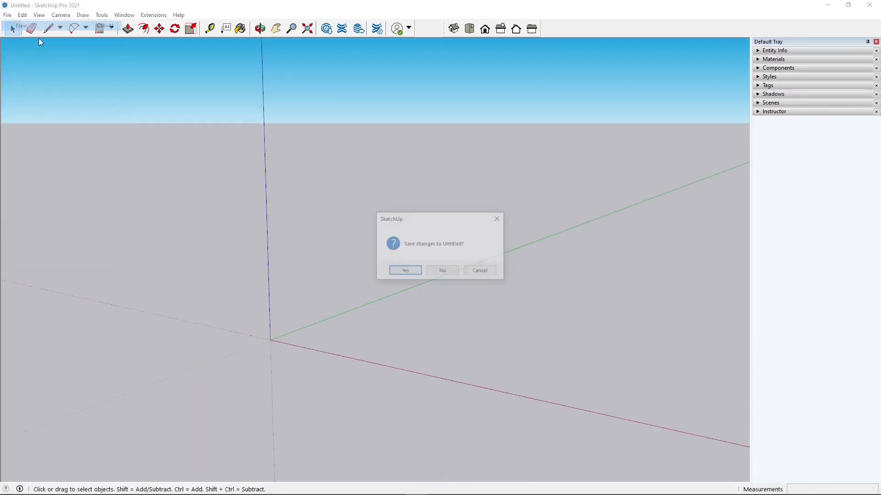
{"action": "left_click", "coordinate": [443, 271]}
Delete the scale figure of the person standing near the origin
{"action": "left_click", "coordinate": [162, 264]}
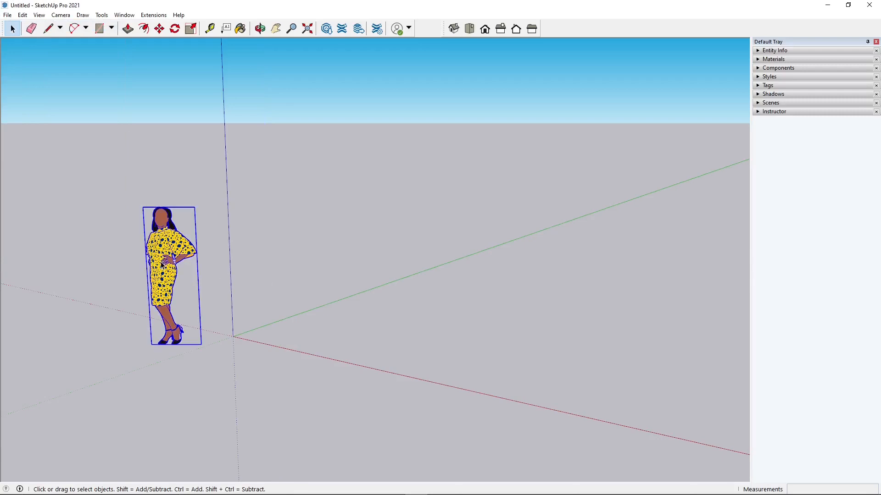
{"action": "key", "text": "Delete"}
{"action": "scroll", "coordinate": [366, 308], "scroll_direction": "down", "scroll_amount": 2}
{"action": "scroll", "coordinate": [321, 321], "scroll_direction": "up", "scroll_amount": 2}
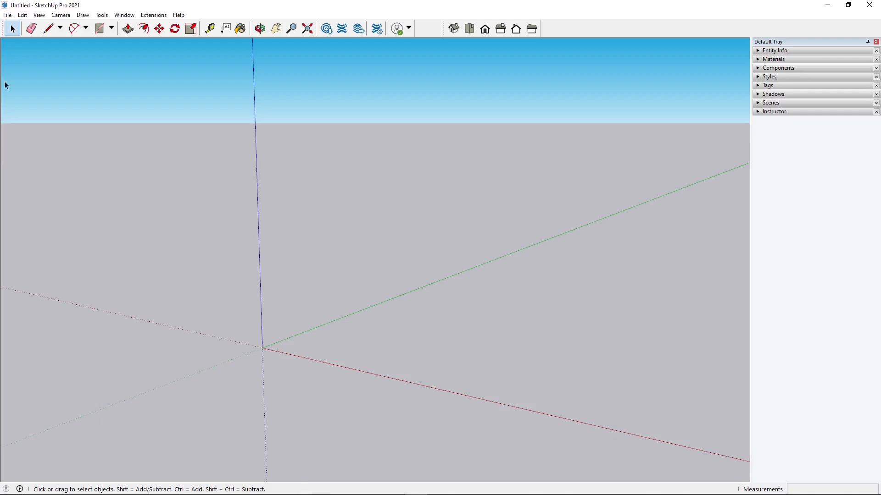
Open the Add Location dialog from the Geo-location options
{"action": "left_click", "coordinate": [8, 15]}
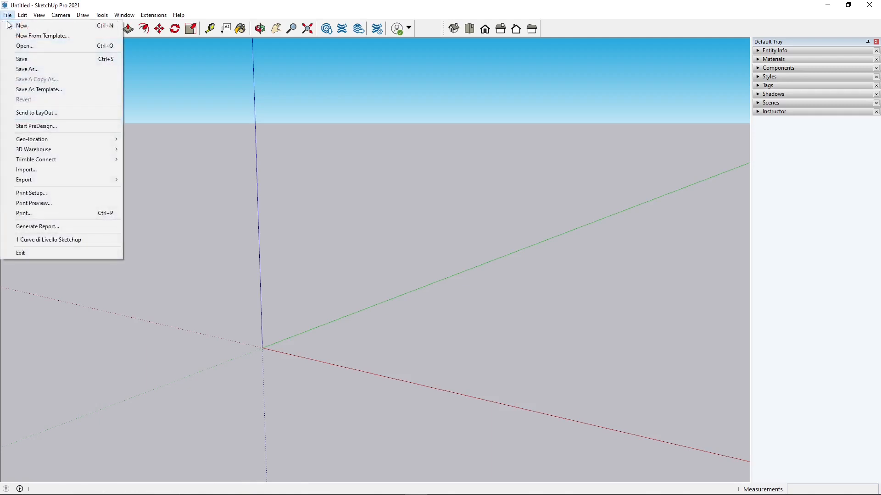
{"action": "mouse_move", "coordinate": [24, 140]}
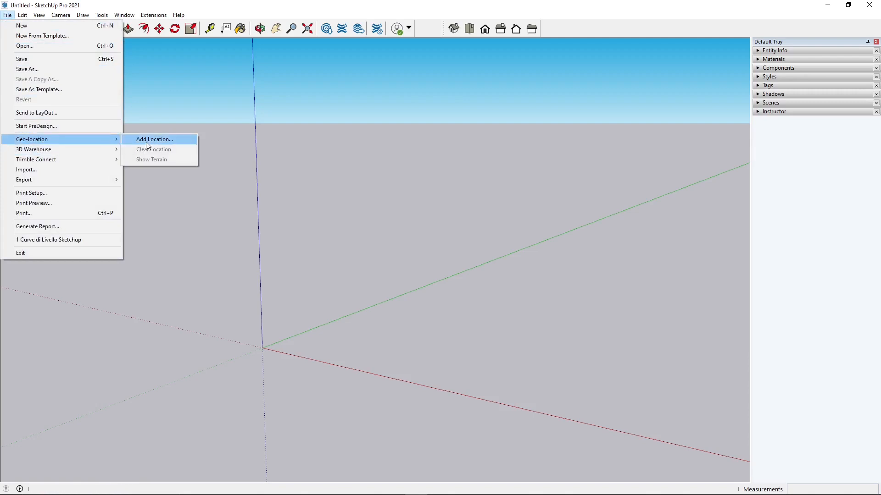
{"action": "left_click", "coordinate": [171, 142]}
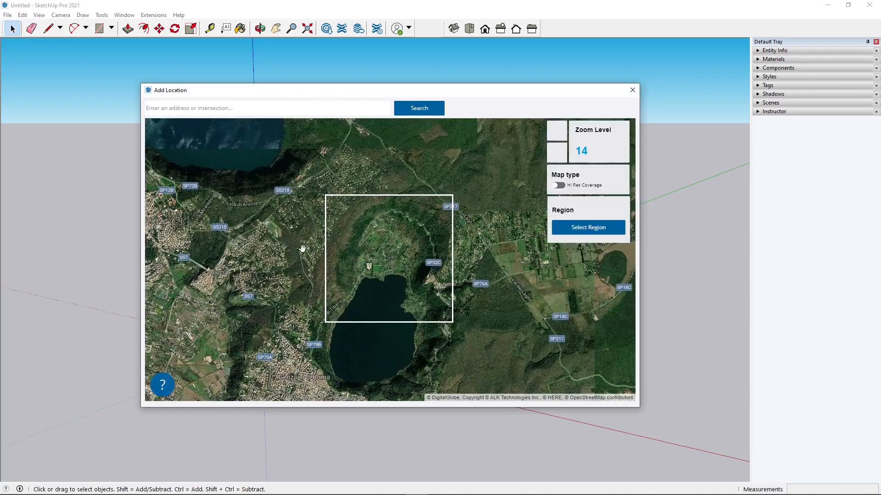
Pan and zoom the map to frame the crater lake near Nemi at zoom level 15
{"action": "scroll", "coordinate": [312, 242], "scroll_direction": "down", "scroll_amount": 3}
{"action": "scroll", "coordinate": [341, 294], "scroll_direction": "down", "scroll_amount": 2}
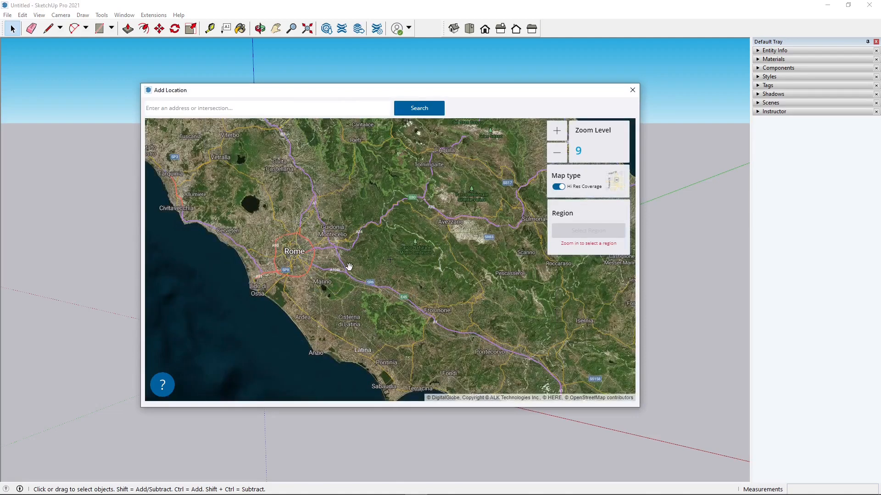
{"action": "scroll", "coordinate": [352, 261], "scroll_direction": "down", "scroll_amount": 3}
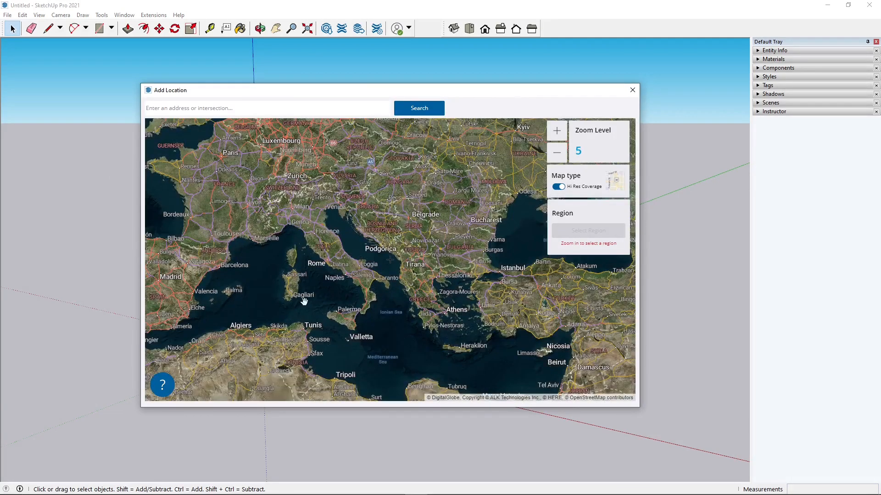
{"action": "scroll", "coordinate": [325, 265], "scroll_direction": "up", "scroll_amount": 2}
{"action": "scroll", "coordinate": [339, 236], "scroll_direction": "up", "scroll_amount": 4}
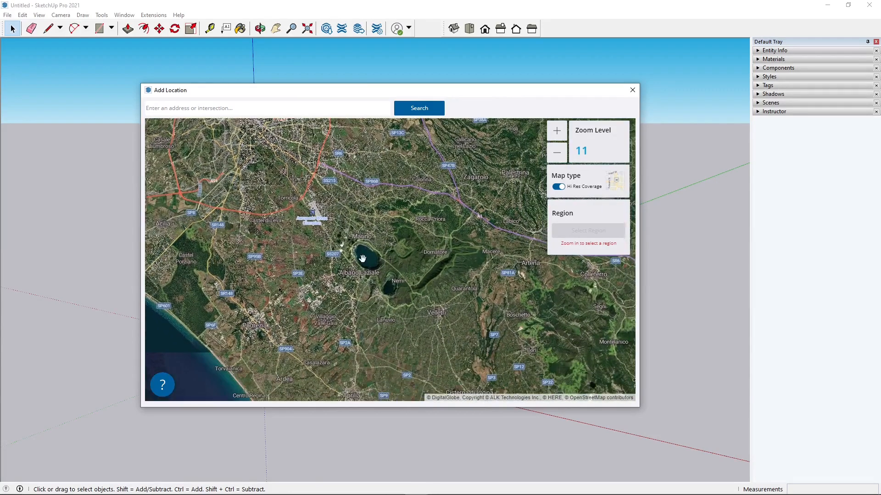
{"action": "scroll", "coordinate": [362, 260], "scroll_direction": "up", "scroll_amount": 2}
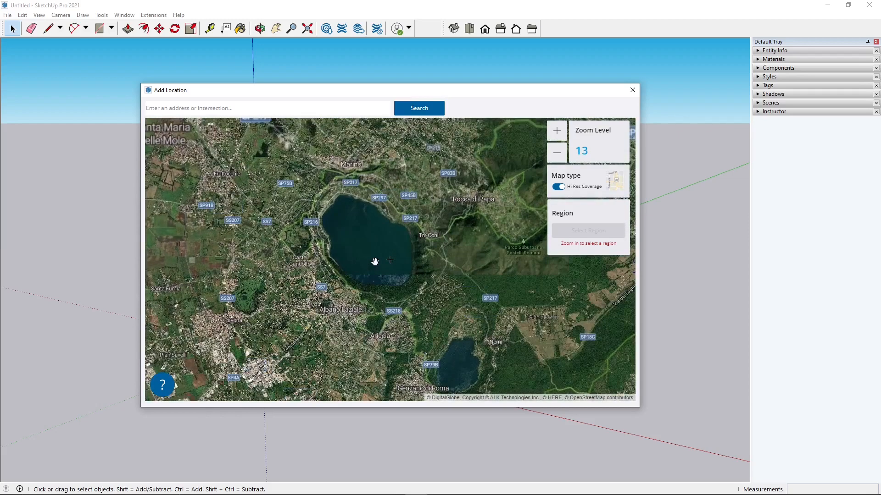
{"action": "left_click_drag", "start_coordinate": [374, 257], "coordinate": [329, 258]}
{"action": "scroll", "coordinate": [373, 254], "scroll_direction": "up", "scroll_amount": 1}
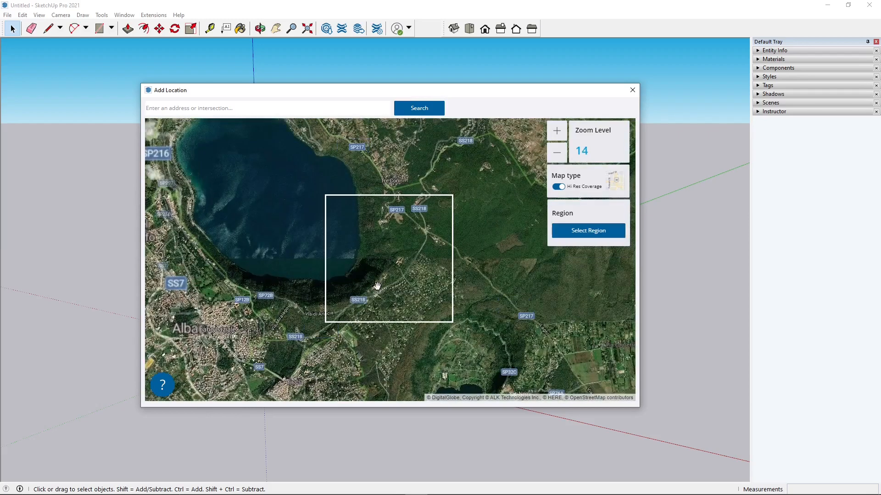
{"action": "left_click_drag", "start_coordinate": [396, 283], "coordinate": [323, 189]}
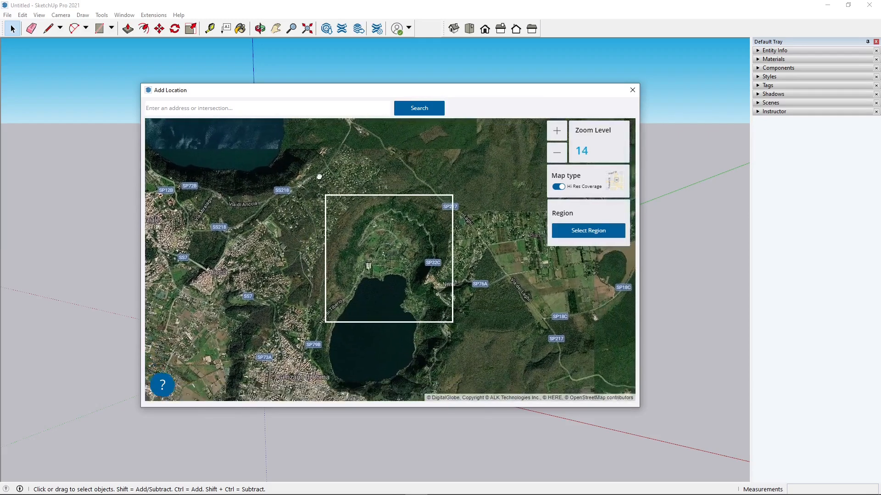
{"action": "scroll", "coordinate": [359, 247], "scroll_direction": "up", "scroll_amount": 1}
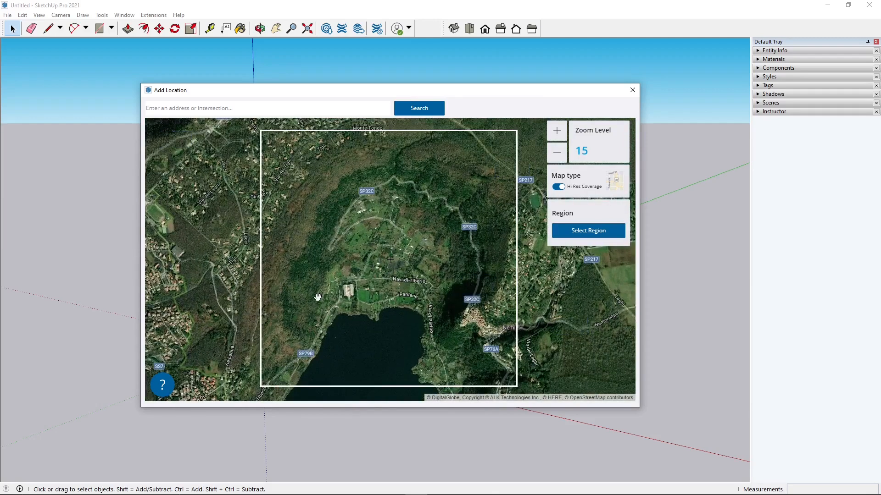
{"action": "scroll", "coordinate": [328, 295], "scroll_direction": "up", "scroll_amount": 1}
{"action": "scroll", "coordinate": [344, 295], "scroll_direction": "down", "scroll_amount": 2}
{"action": "scroll", "coordinate": [367, 288], "scroll_direction": "up", "scroll_amount": 1}
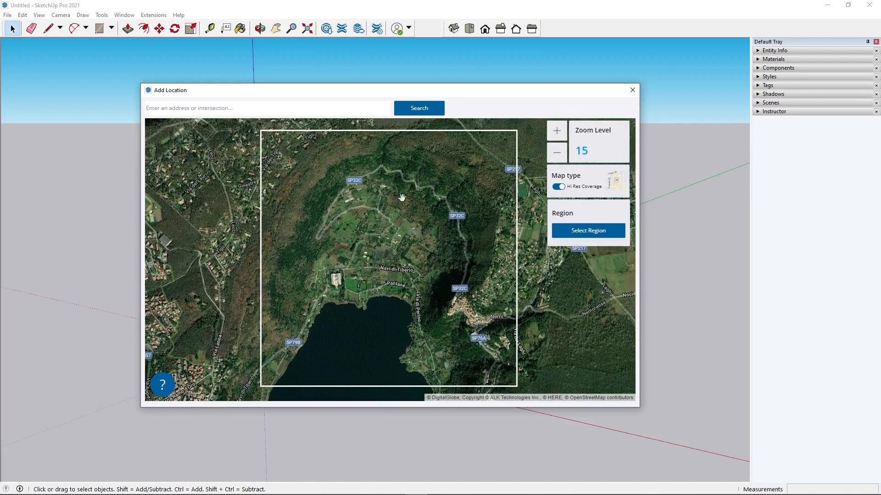
{"action": "left_click_drag", "start_coordinate": [368, 331], "coordinate": [382, 259]}
{"action": "left_click_drag", "start_coordinate": [353, 204], "coordinate": [351, 288]}
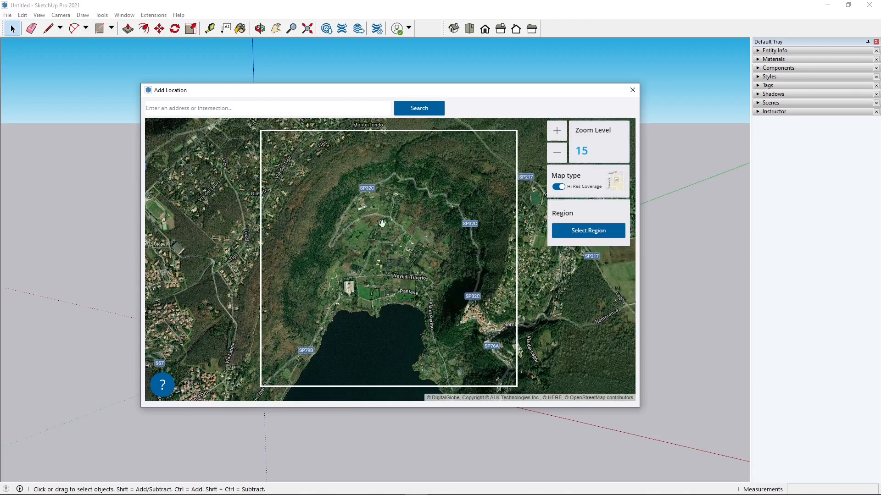
{"action": "left_click_drag", "start_coordinate": [423, 250], "coordinate": [424, 256]}
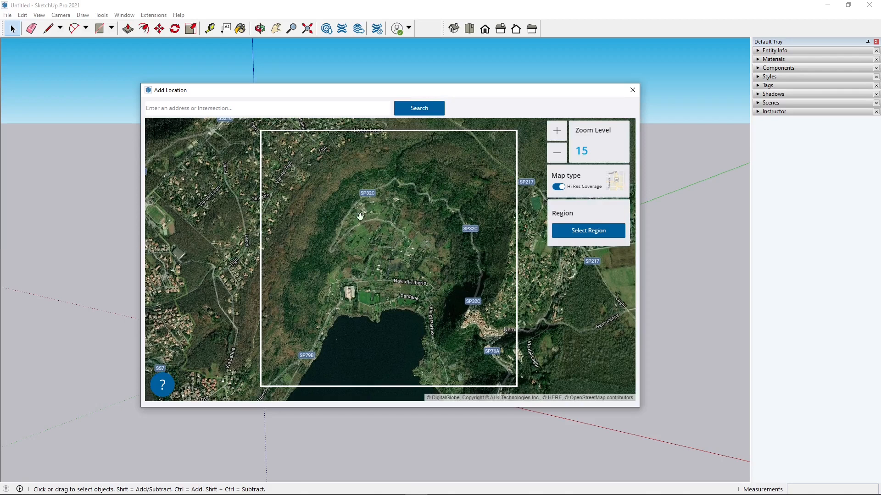
{"action": "left_click", "coordinate": [556, 154]}
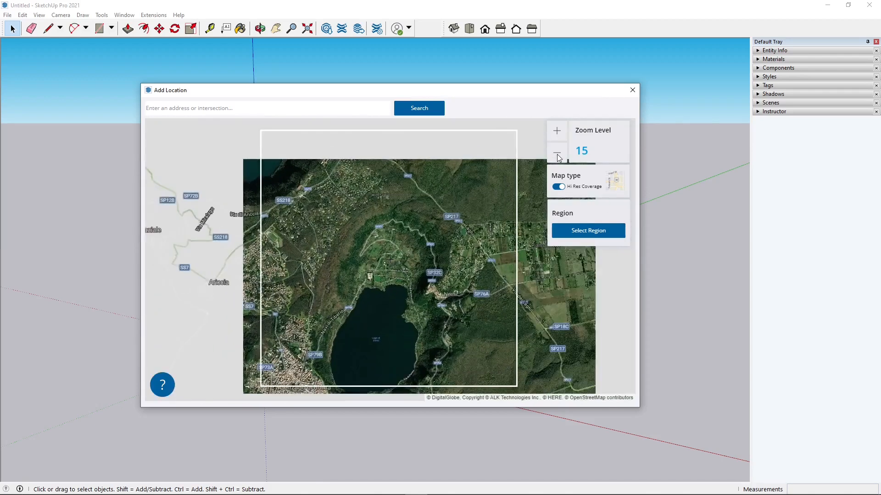
{"action": "left_click", "coordinate": [557, 154]}
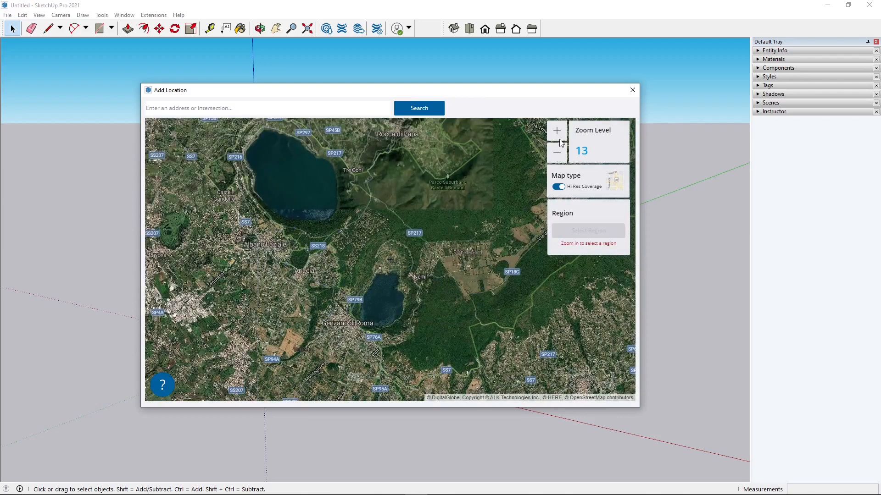
{"action": "left_click", "coordinate": [557, 134]}
{"action": "left_click", "coordinate": [558, 151]}
{"action": "left_click", "coordinate": [556, 134]}
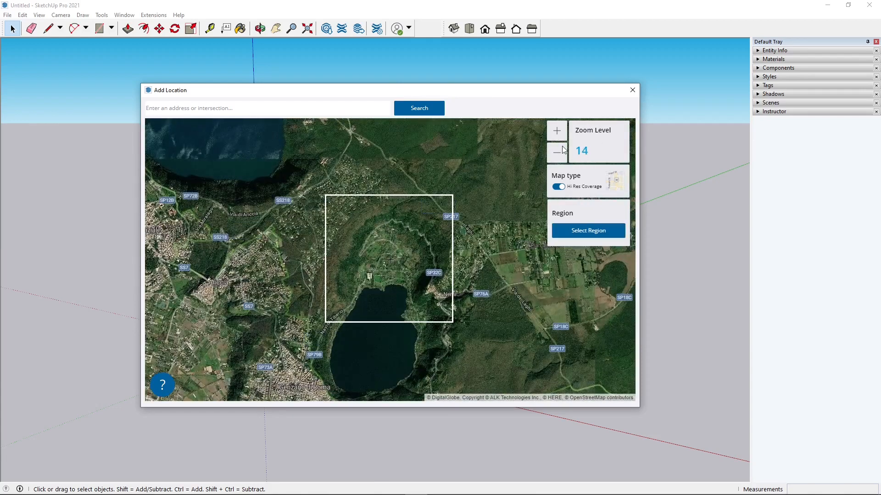
{"action": "left_click", "coordinate": [556, 133]}
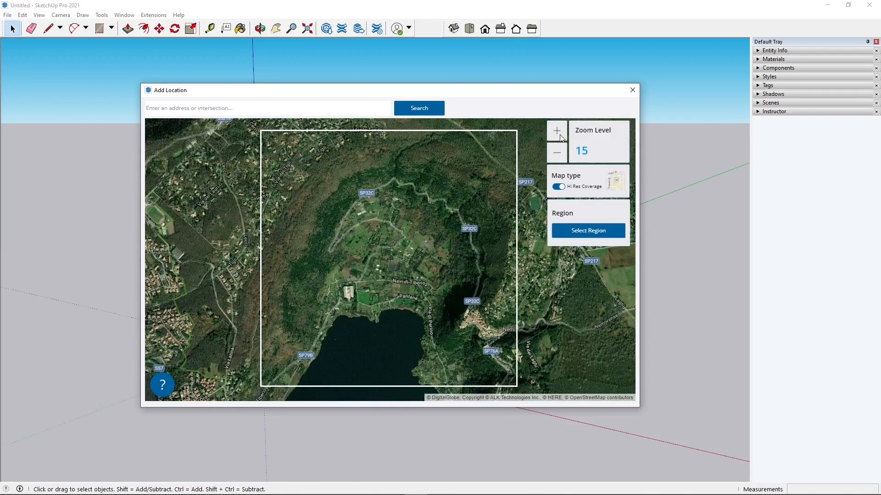
{"action": "left_click", "coordinate": [559, 136]}
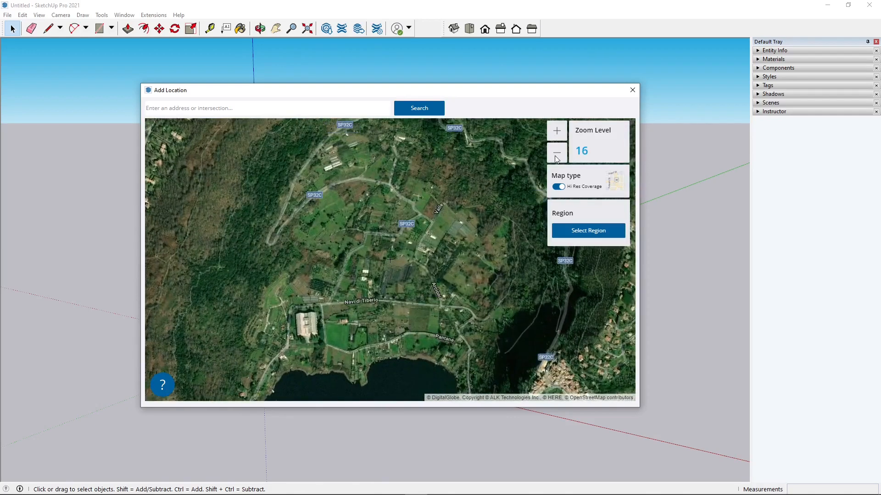
{"action": "left_click", "coordinate": [558, 156]}
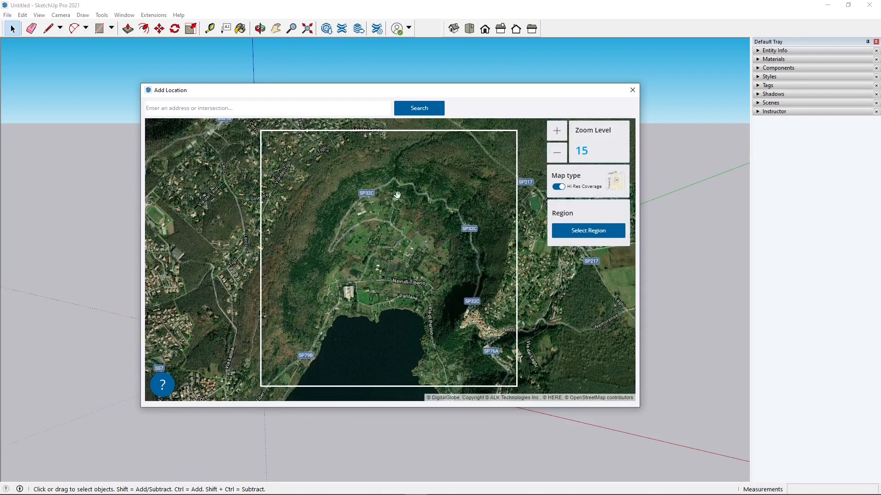
Start selecting the region and choose Digital Globe as the imagery provider
{"action": "left_click", "coordinate": [560, 186]}
{"action": "left_click", "coordinate": [576, 234]}
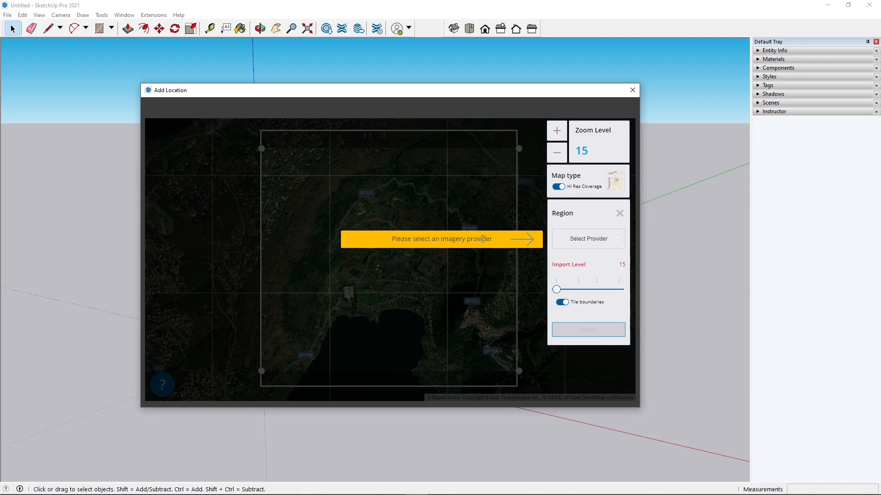
{"action": "left_click", "coordinate": [564, 239]}
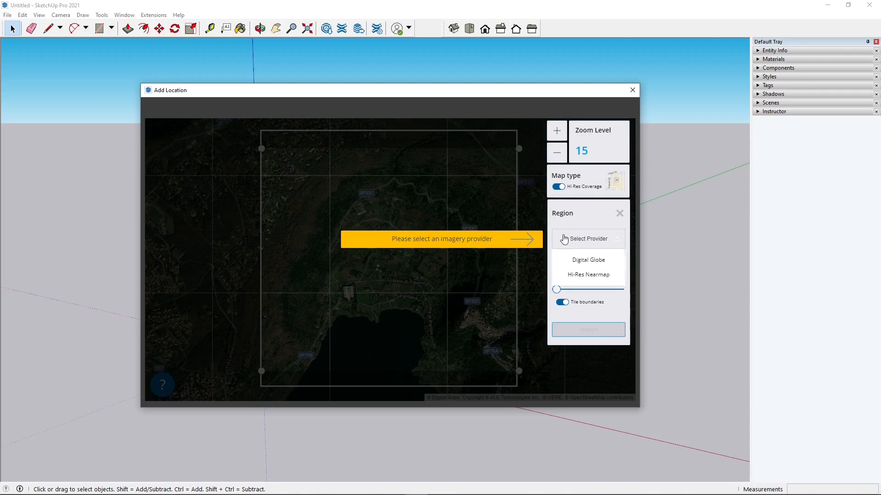
{"action": "left_click", "coordinate": [582, 260]}
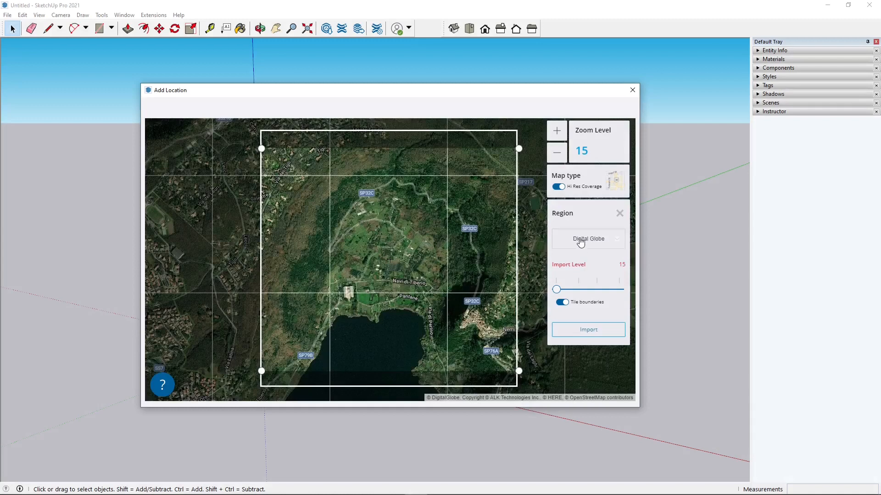
Set the import level to 18
{"action": "left_click_drag", "start_coordinate": [556, 289], "coordinate": [620, 290]}
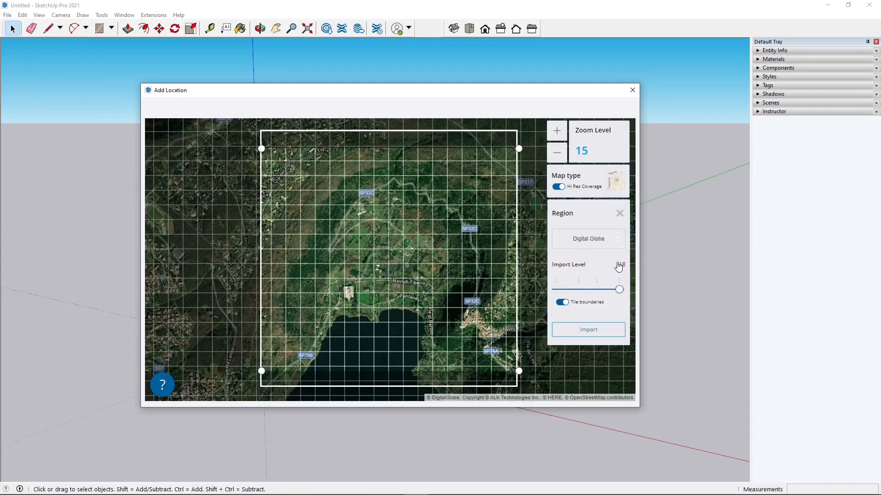
{"action": "left_click", "coordinate": [561, 290]}
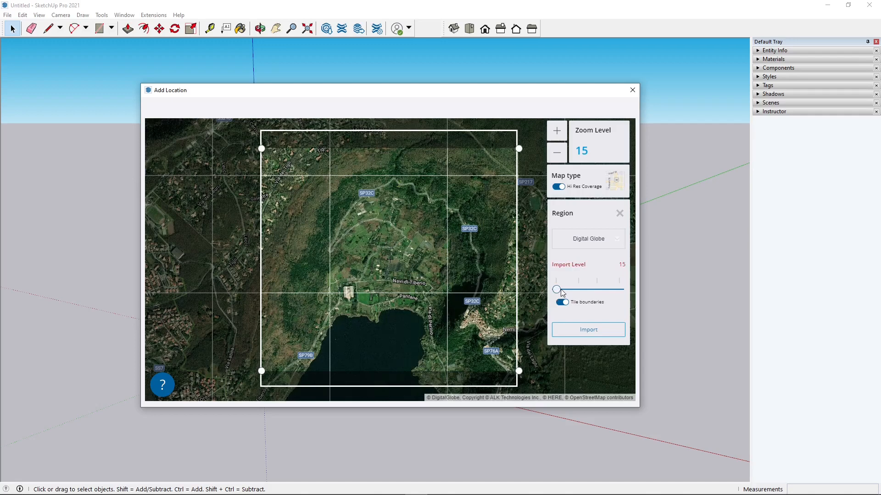
{"action": "left_click_drag", "start_coordinate": [562, 292], "coordinate": [592, 294]}
{"action": "left_click", "coordinate": [608, 292]}
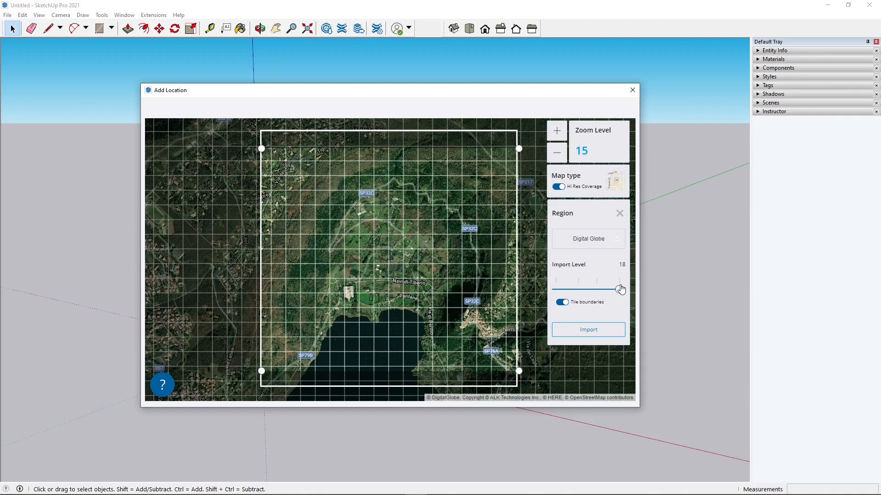
{"action": "left_click_drag", "start_coordinate": [619, 290], "coordinate": [556, 289]}
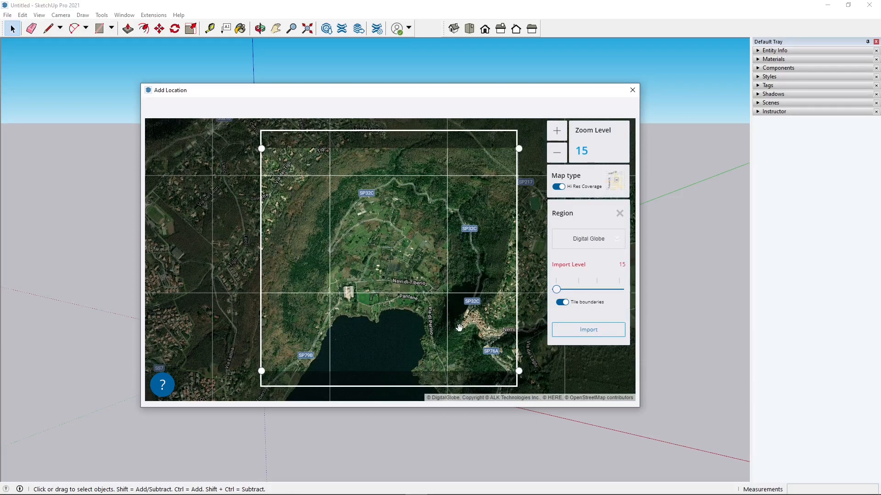
{"action": "left_click_drag", "start_coordinate": [556, 290], "coordinate": [618, 291]}
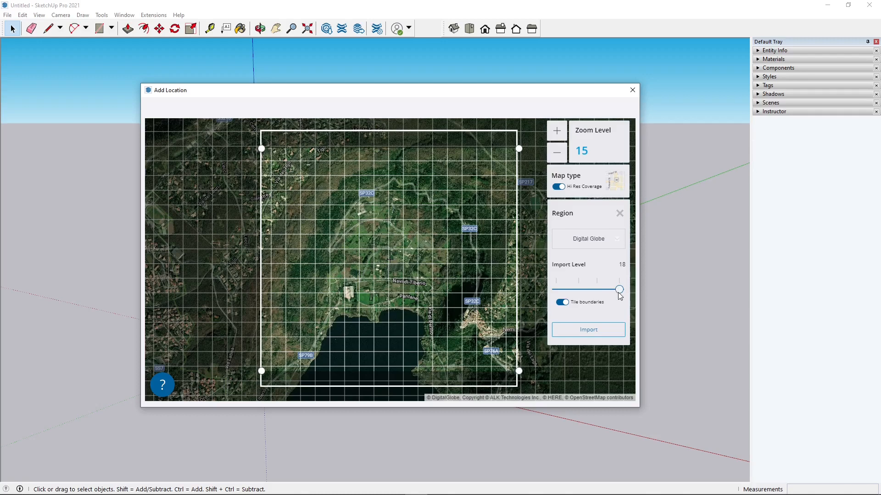
{"action": "left_click", "coordinate": [562, 303]}
{"action": "left_click", "coordinate": [562, 303]}
{"action": "left_click", "coordinate": [560, 304]}
{"action": "left_click", "coordinate": [560, 305]}
{"action": "left_click", "coordinate": [562, 307]}
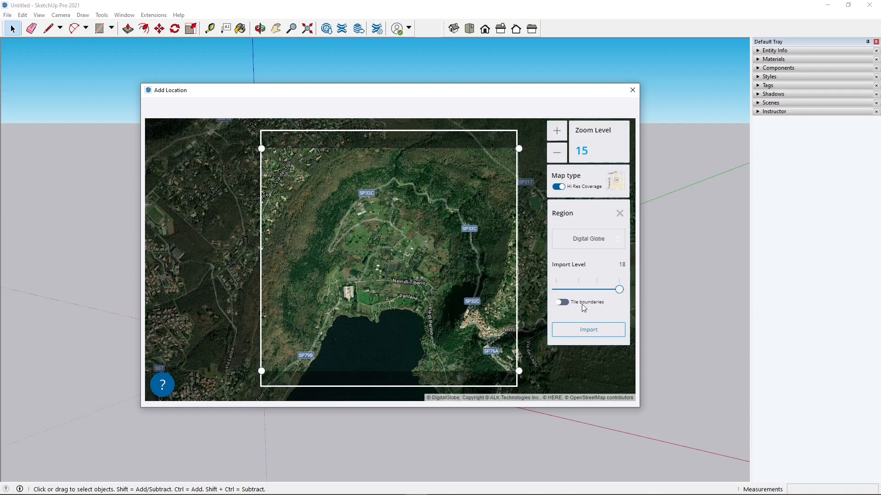
{"action": "left_click", "coordinate": [565, 307]}
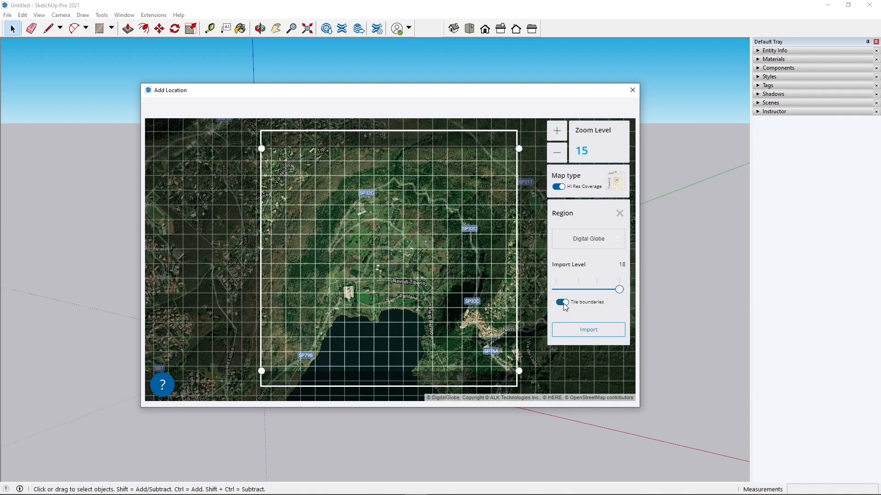
Extend the region box slightly downward and import the selected imagery into the model
{"action": "left_click_drag", "start_coordinate": [518, 370], "coordinate": [528, 389]}
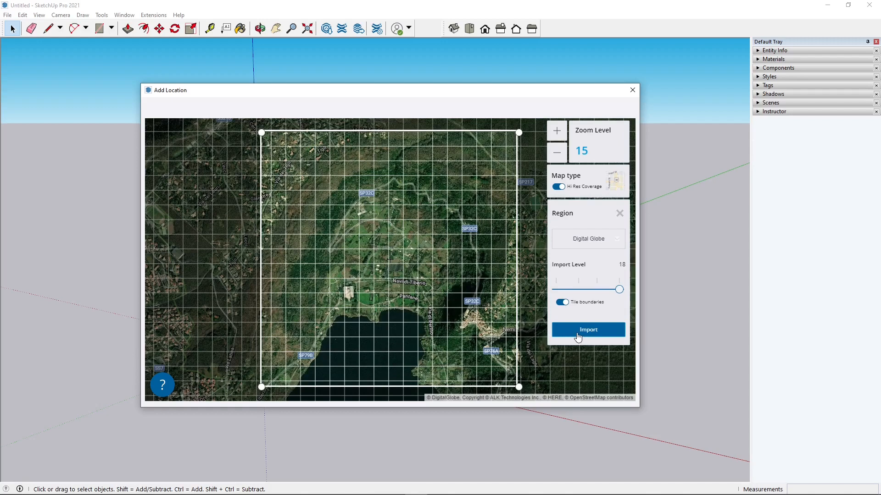
{"action": "left_click", "coordinate": [577, 335]}
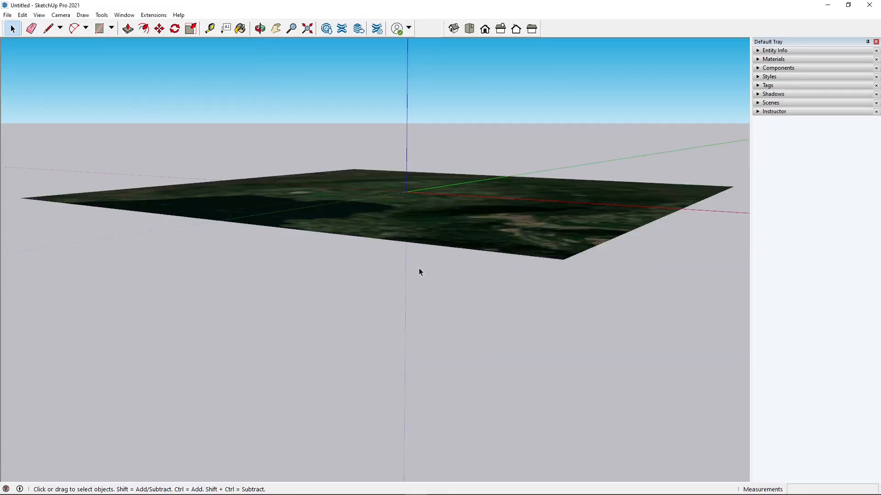
{"action": "middle_click_drag", "start_coordinate": [383, 299], "coordinate": [395, 412]}
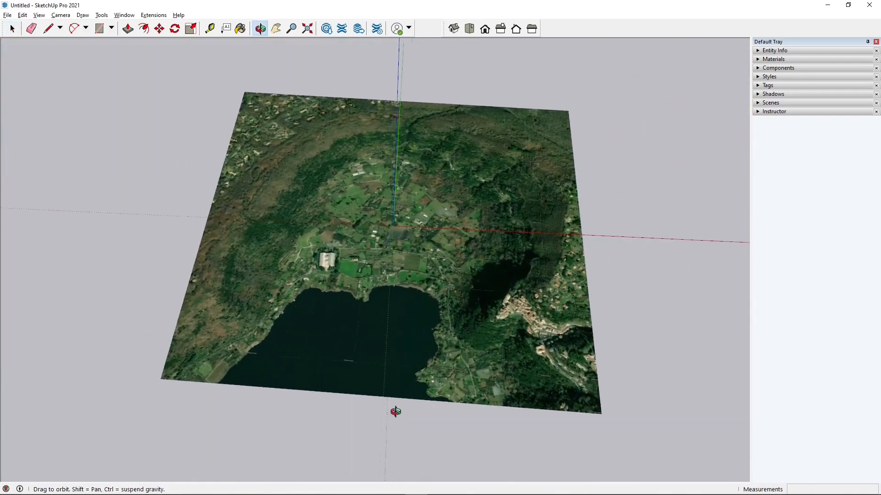
Zoom in to examine the detail of the imported satellite imagery, then return to the full extents
{"action": "middle_click_drag", "start_coordinate": [412, 306], "coordinate": [384, 331], "text": "shift"}
{"action": "scroll", "coordinate": [384, 329], "scroll_direction": "up", "scroll_amount": 4}
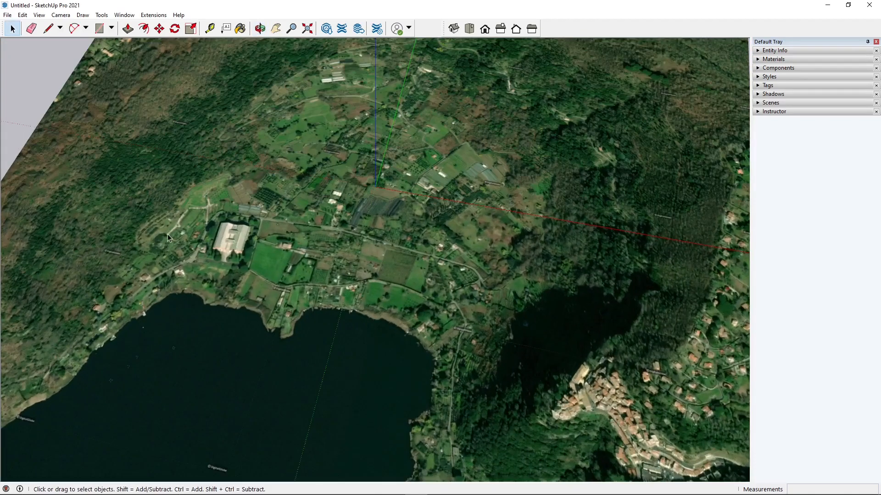
{"action": "scroll", "coordinate": [232, 261], "scroll_direction": "up", "scroll_amount": 8}
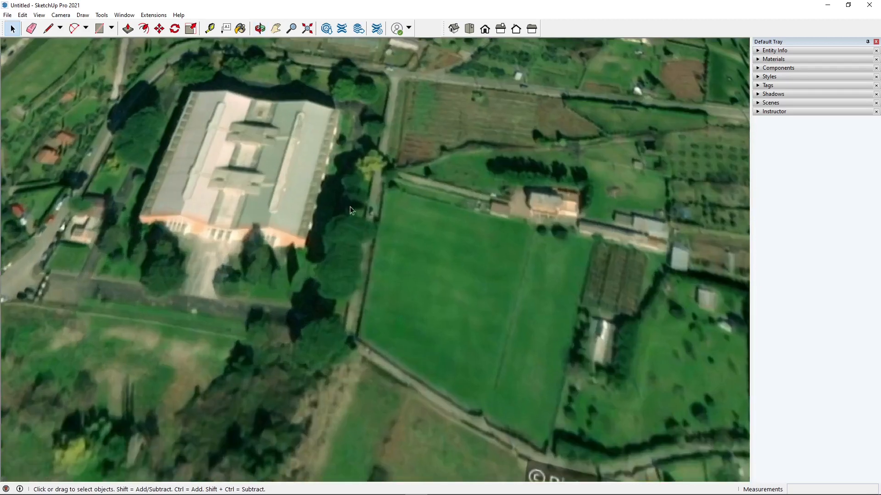
{"action": "key", "text": "shift+z"}
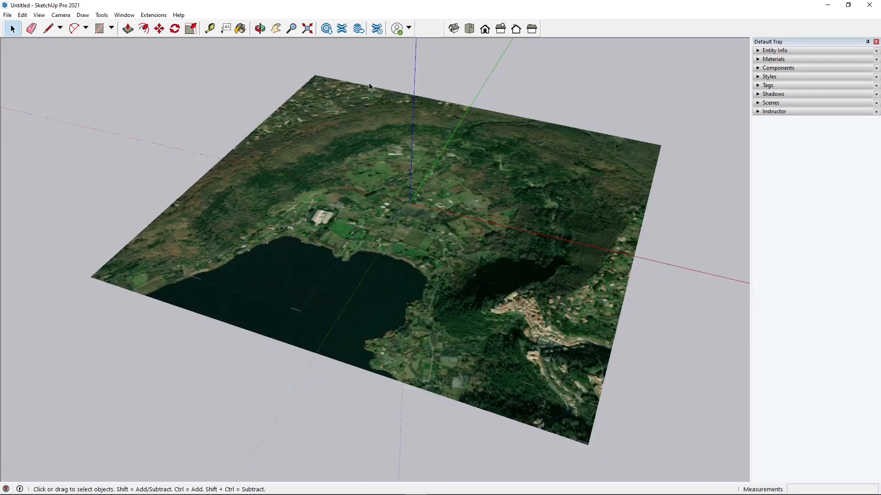
{"action": "left_click", "coordinate": [7, 15]}
{"action": "mouse_move", "coordinate": [38, 144]}
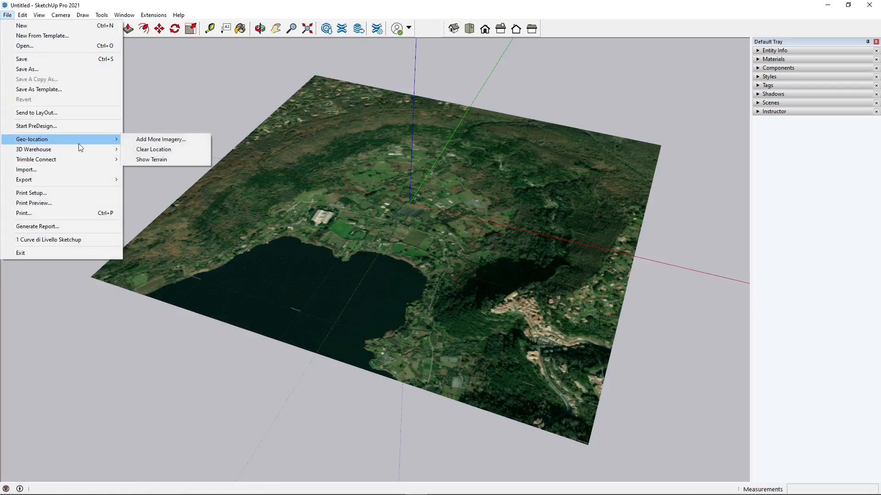
{"action": "left_click", "coordinate": [169, 140]}
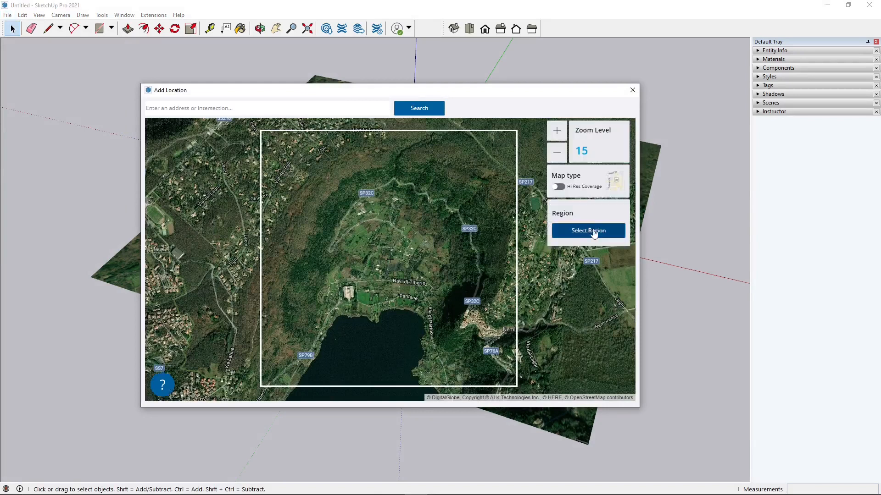
{"action": "left_click", "coordinate": [594, 232]}
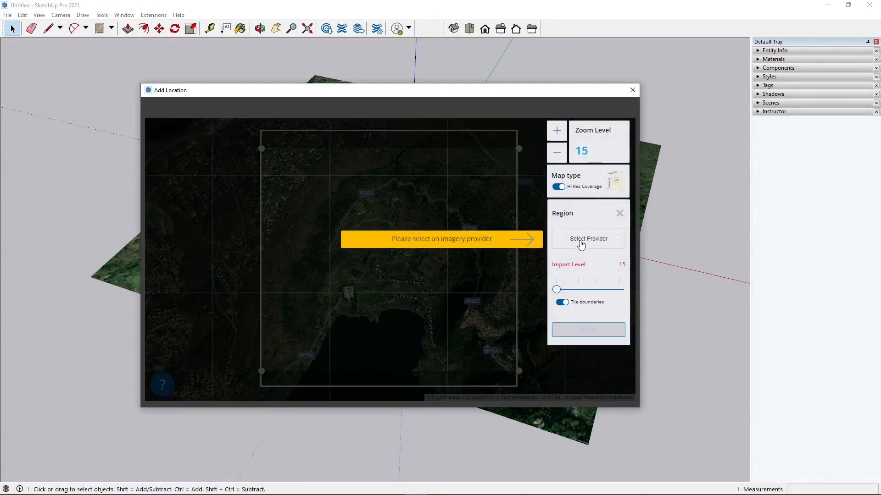
{"action": "left_click", "coordinate": [590, 242]}
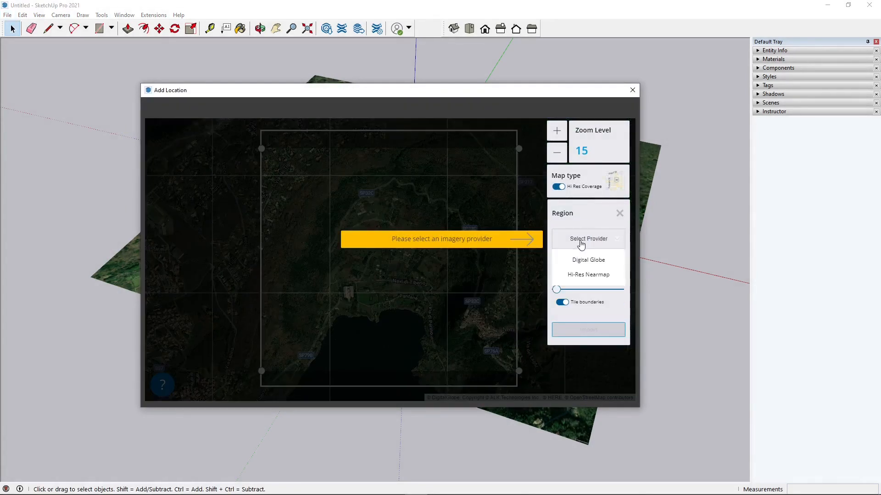
{"action": "left_click", "coordinate": [573, 277]}
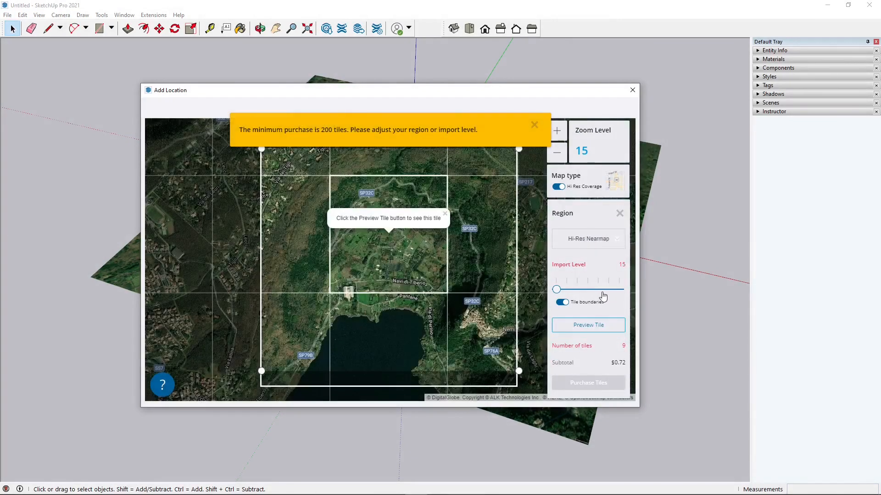
{"action": "left_click_drag", "start_coordinate": [556, 289], "coordinate": [626, 295]}
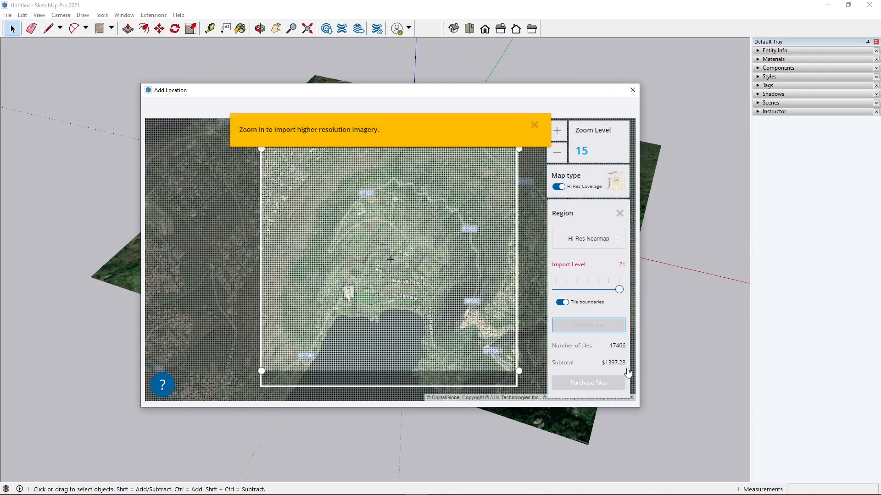
{"action": "left_click_drag", "start_coordinate": [618, 289], "coordinate": [577, 290]}
{"action": "left_click_drag", "start_coordinate": [578, 293], "coordinate": [566, 291]}
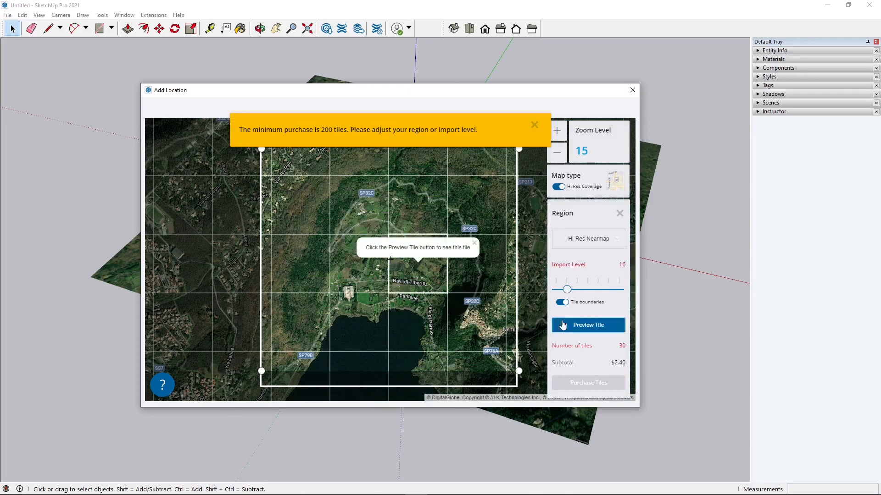
{"action": "left_click", "coordinate": [632, 90]}
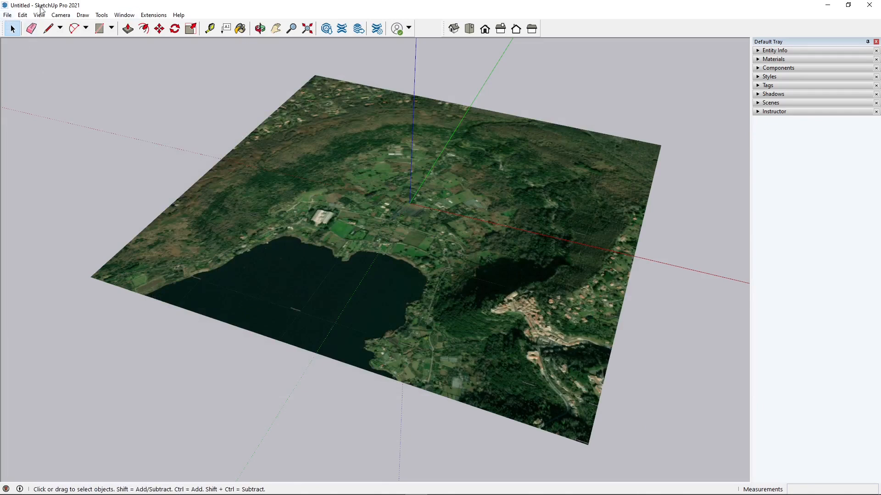
Show the geo-location terrain for the imported imagery
{"action": "left_click", "coordinate": [8, 15]}
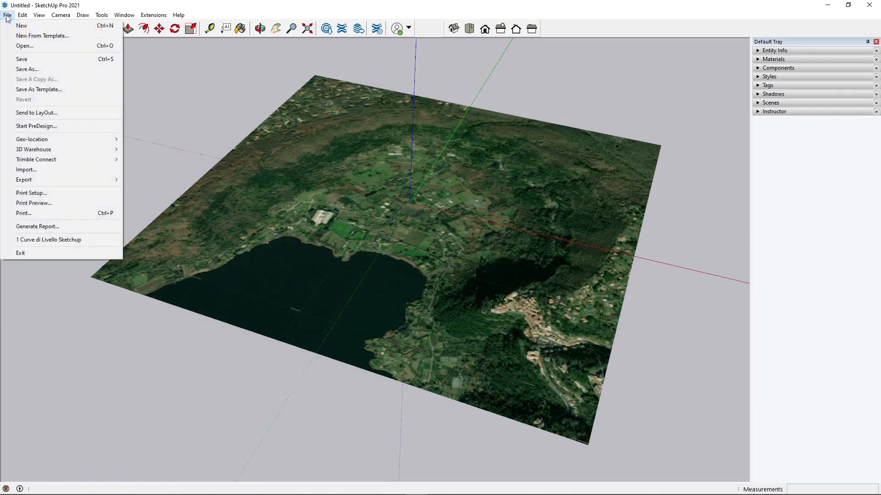
{"action": "mouse_move", "coordinate": [43, 140]}
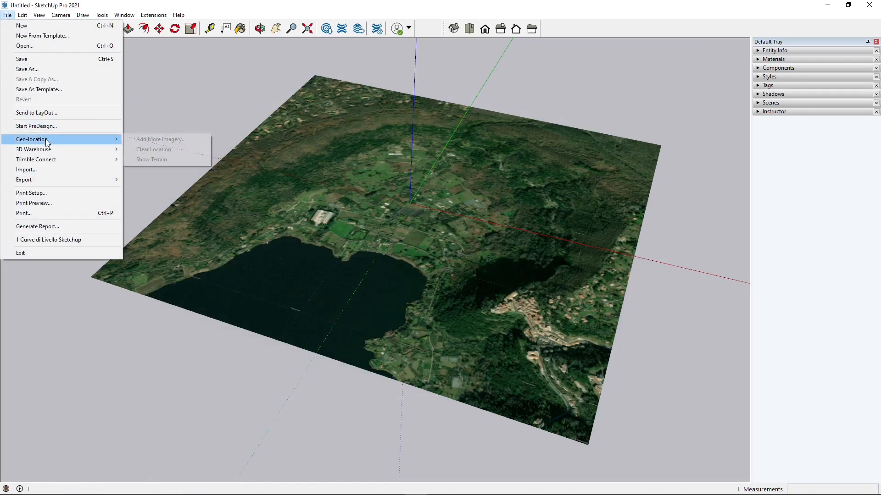
{"action": "left_click", "coordinate": [138, 160]}
Orbit and zoom around the terrain to examine the crater's relief
{"action": "mouse_move", "coordinate": [175, 196]}
{"action": "middle_mouse_down"}
{"action": "mouse_move", "coordinate": [266, 305]}
{"action": "mouse_move", "coordinate": [414, 299]}
{"action": "mouse_move", "coordinate": [285, 255]}
{"action": "mouse_move", "coordinate": [372, 231]}
{"action": "mouse_move", "coordinate": [488, 229]}
{"action": "mouse_move", "coordinate": [332, 215]}
{"action": "mouse_move", "coordinate": [255, 179]}
{"action": "mouse_move", "coordinate": [418, 200]}
{"action": "middle_mouse_up"}
{"action": "scroll", "coordinate": [357, 147], "scroll_direction": "up", "scroll_amount": 6}
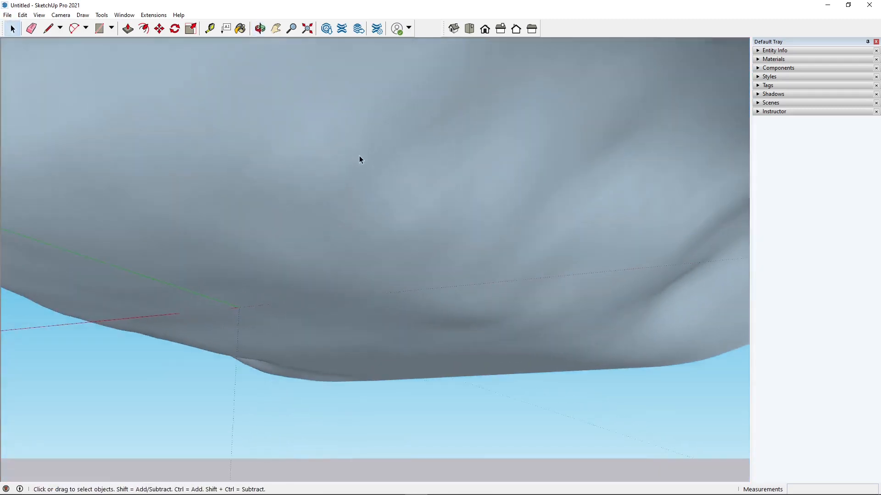
{"action": "middle_click_drag", "start_coordinate": [394, 205], "coordinate": [529, 210]}
{"action": "middle_click_drag", "start_coordinate": [612, 260], "coordinate": [280, 383]}
{"action": "scroll", "coordinate": [281, 384], "scroll_direction": "down", "scroll_amount": 5}
{"action": "mouse_move", "coordinate": [315, 345]}
{"action": "middle_mouse_down"}
{"action": "mouse_move", "coordinate": [352, 277]}
{"action": "mouse_move", "coordinate": [353, 301]}
{"action": "mouse_move", "coordinate": [270, 300]}
{"action": "mouse_move", "coordinate": [315, 308]}
{"action": "mouse_move", "coordinate": [322, 338]}
{"action": "middle_mouse_up"}
{"action": "scroll", "coordinate": [289, 233], "scroll_direction": "down", "scroll_amount": 1}
{"action": "scroll", "coordinate": [292, 237], "scroll_direction": "up", "scroll_amount": 6}
{"action": "scroll", "coordinate": [322, 340], "scroll_direction": "down", "scroll_amount": 2}
{"action": "scroll", "coordinate": [322, 340], "scroll_direction": "up", "scroll_amount": 2}
{"action": "middle_click_drag", "start_coordinate": [493, 350], "coordinate": [421, 328]}
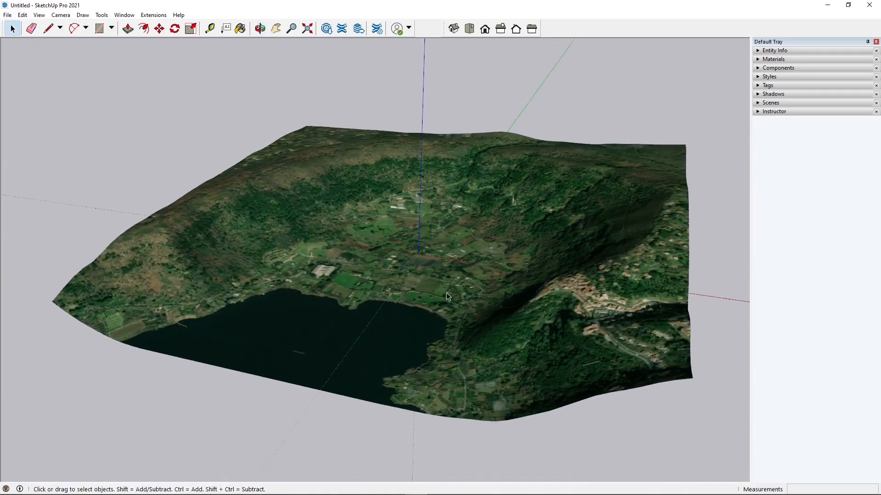
{"action": "scroll", "coordinate": [349, 314], "scroll_direction": "down", "scroll_amount": 1}
{"action": "scroll", "coordinate": [537, 350], "scroll_direction": "up", "scroll_amount": 2}
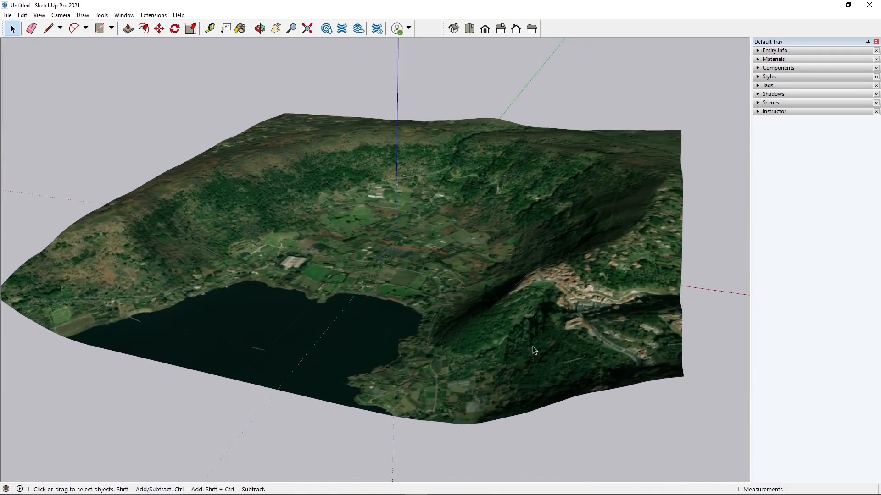
{"action": "scroll", "coordinate": [533, 351], "scroll_direction": "down", "scroll_amount": 1}
{"action": "middle_click_drag", "start_coordinate": [350, 323], "coordinate": [381, 334]}
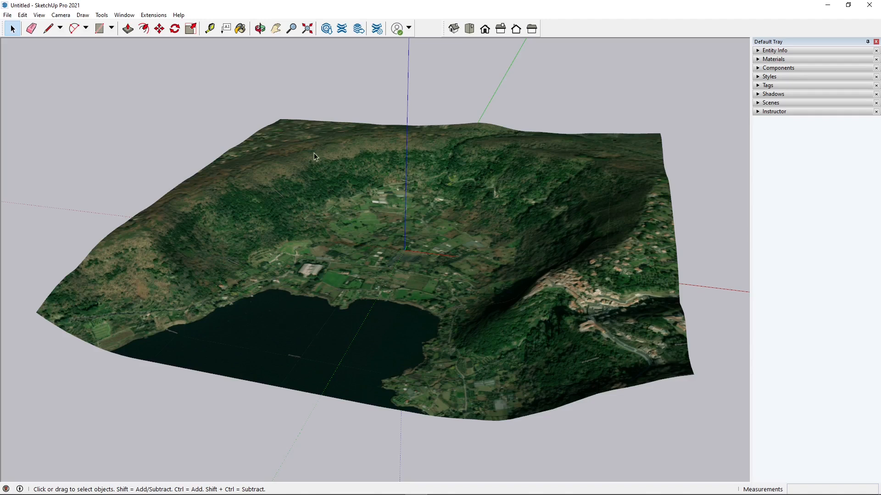
{"action": "scroll", "coordinate": [280, 330], "scroll_direction": "down", "scroll_amount": 1}
{"action": "scroll", "coordinate": [206, 270], "scroll_direction": "down", "scroll_amount": 1}
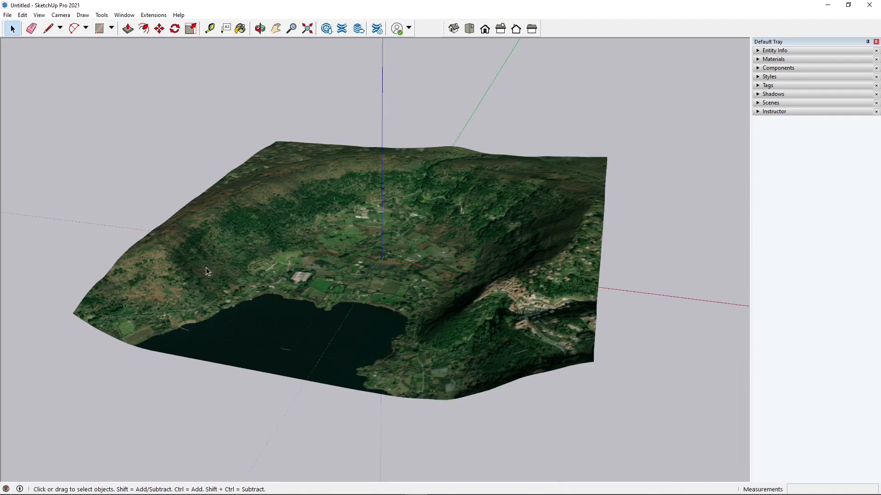
{"action": "middle_click_drag", "start_coordinate": [289, 292], "coordinate": [370, 283]}
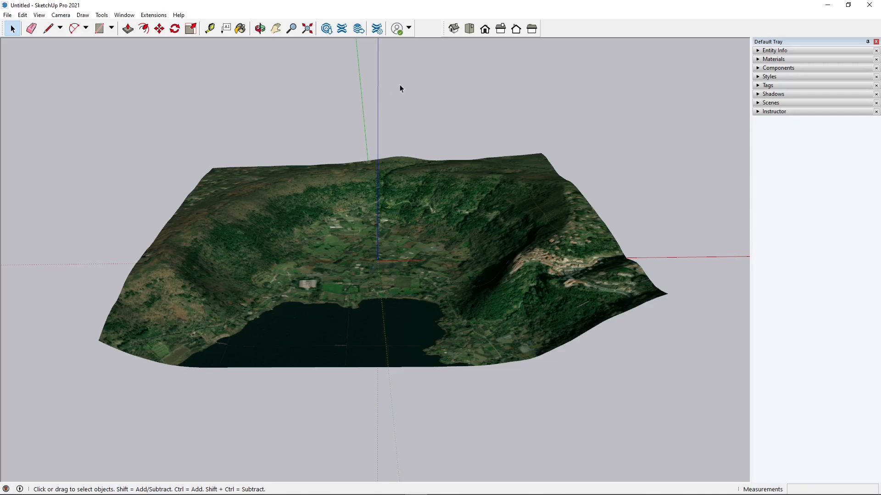
Switch the camera to a top view with parallel projection
{"action": "left_click", "coordinate": [473, 31]}
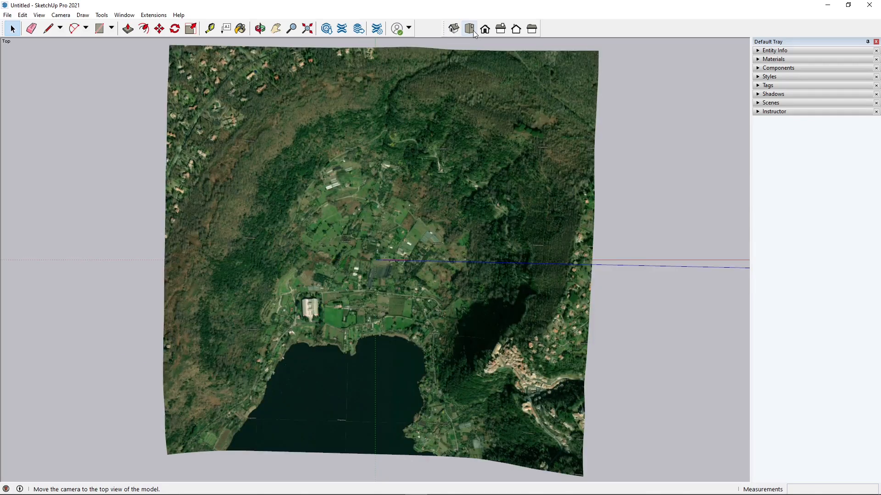
{"action": "right_click", "coordinate": [571, 29]}
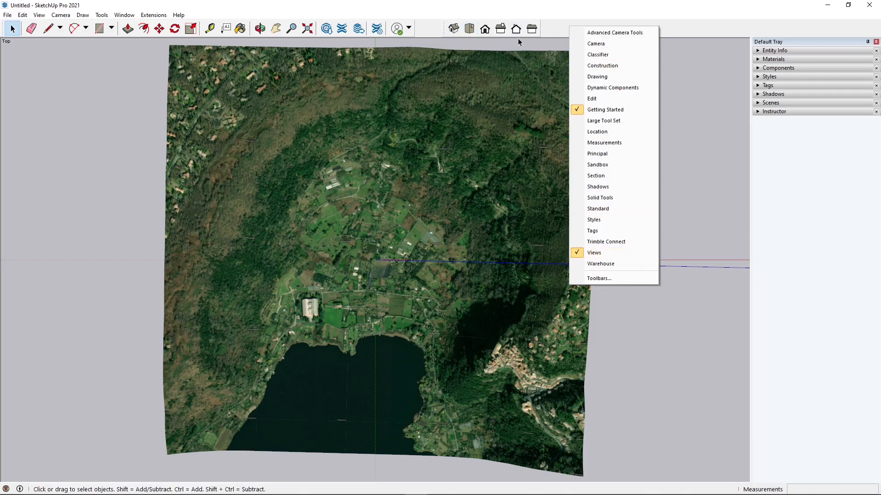
{"action": "left_click", "coordinate": [549, 30]}
{"action": "left_click", "coordinate": [479, 33]}
{"action": "left_click", "coordinate": [470, 29]}
{"action": "scroll", "coordinate": [440, 257], "scroll_direction": "down", "scroll_amount": 3}
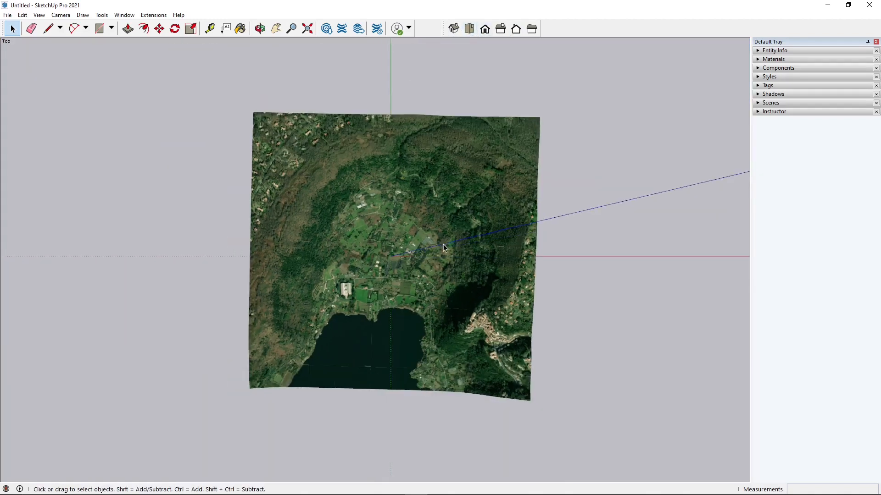
{"action": "middle_click_drag", "start_coordinate": [443, 248], "coordinate": [318, 328]}
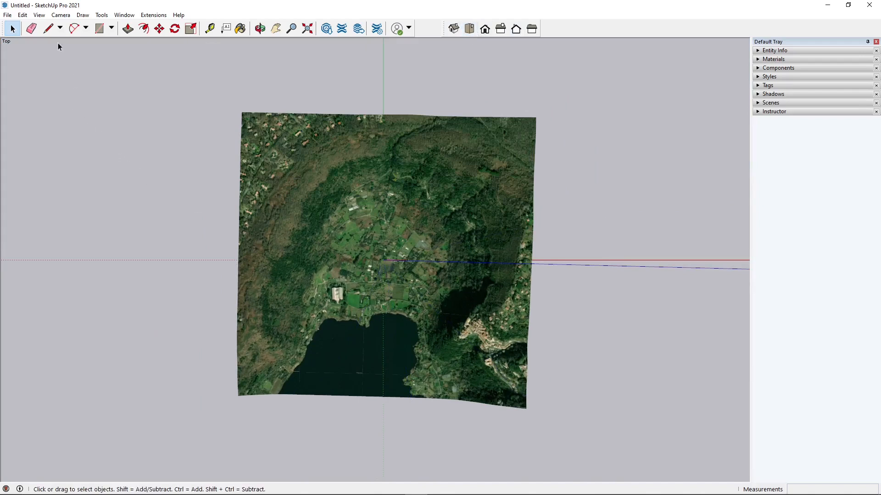
{"action": "left_click", "coordinate": [61, 15]}
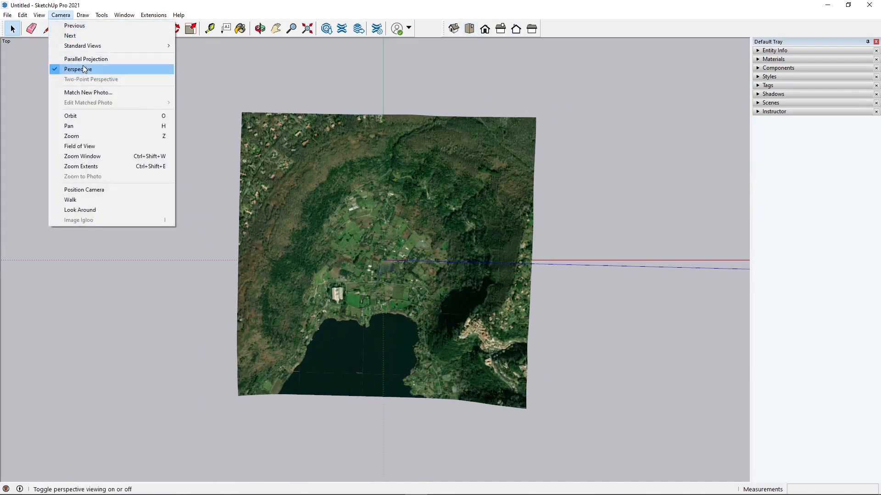
{"action": "left_click", "coordinate": [99, 61]}
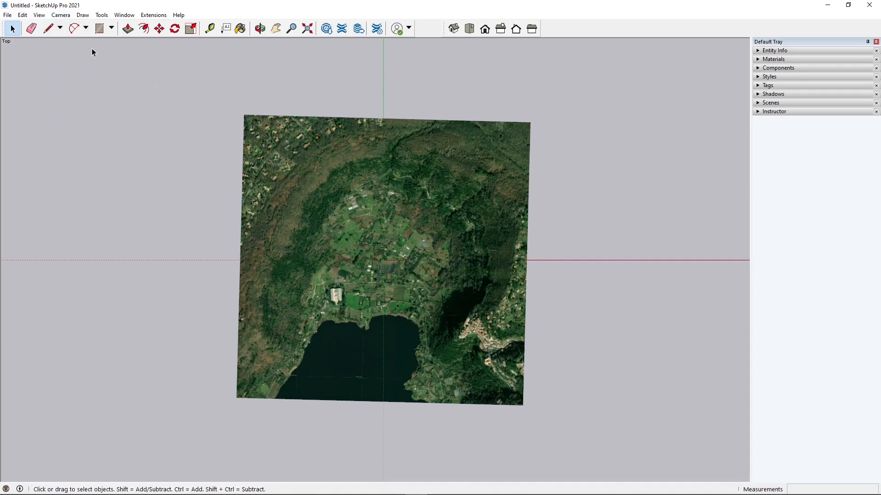
Draw a rectangle about 2590 m by 2310 m enclosing the whole terrain
{"action": "left_click", "coordinate": [113, 29]}
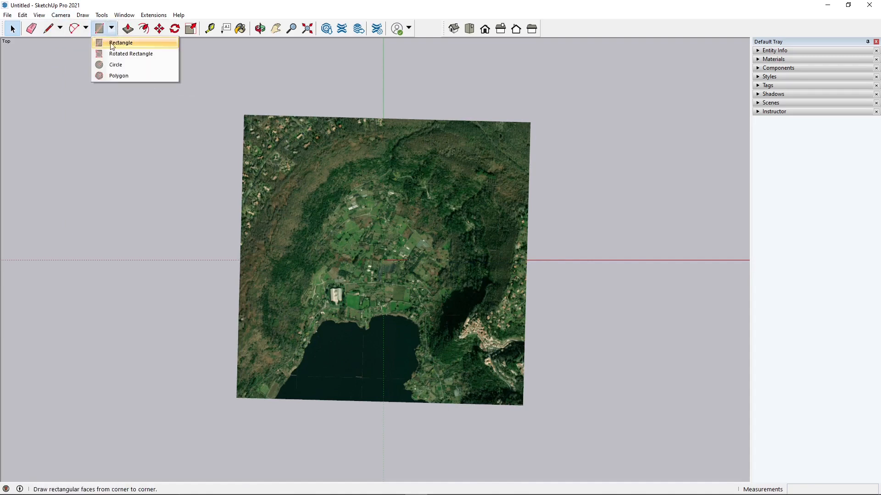
{"action": "left_click", "coordinate": [114, 44]}
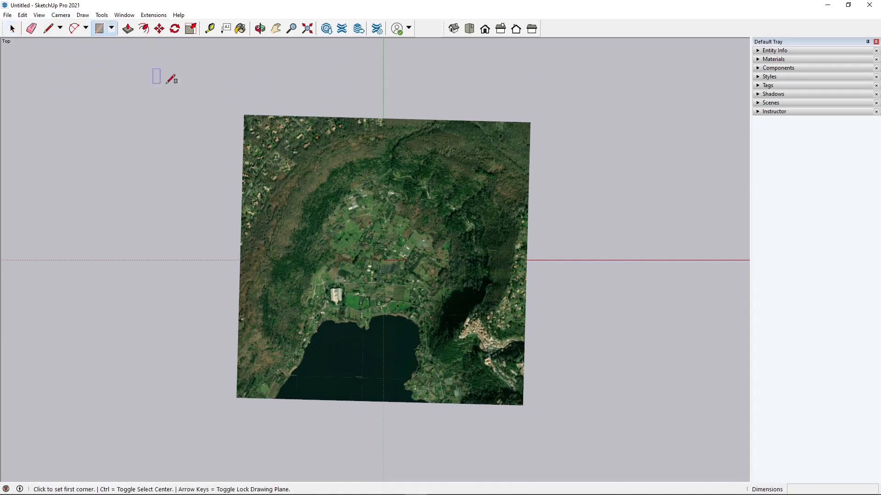
{"action": "left_click", "coordinate": [192, 99]}
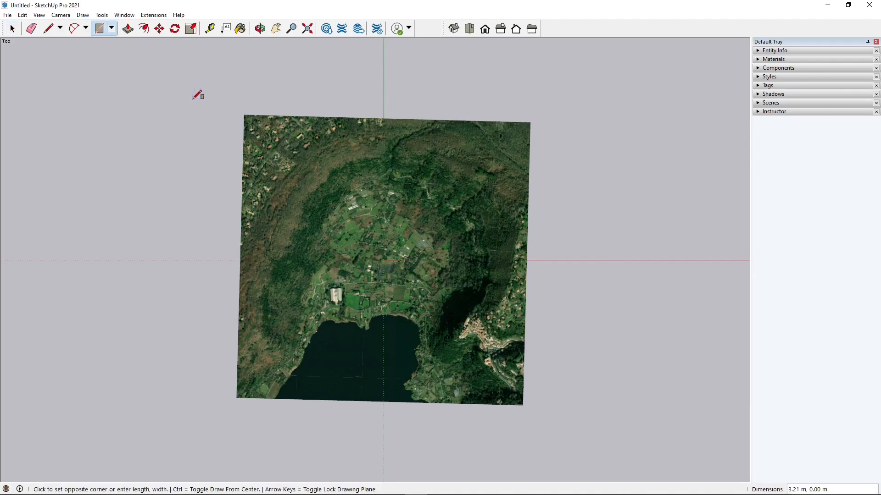
{"action": "left_click", "coordinate": [564, 429]}
Turn the rectangle face under the terrain into a group
{"action": "left_click", "coordinate": [12, 29]}
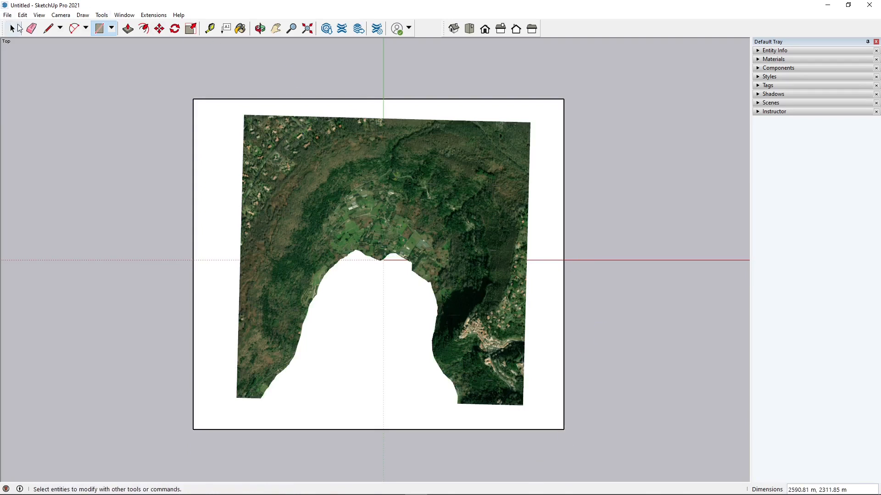
{"action": "left_click", "coordinate": [204, 117]}
{"action": "left_click", "coordinate": [359, 164]}
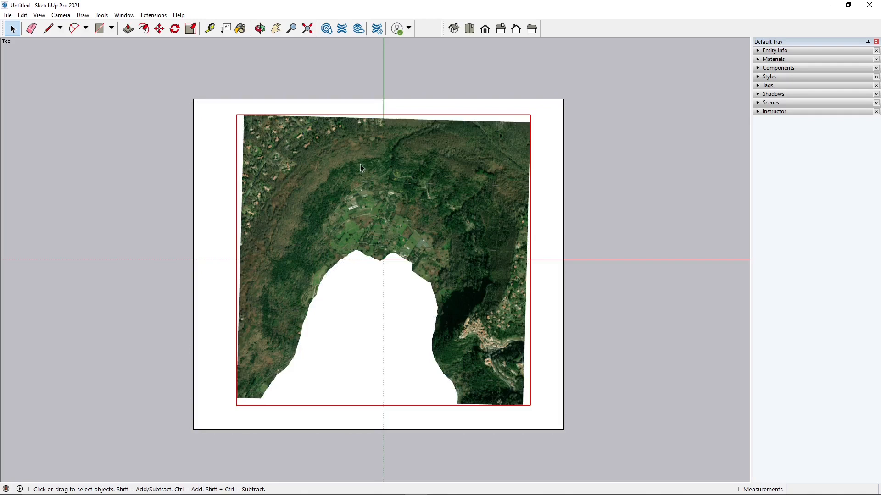
{"action": "left_click", "coordinate": [623, 133]}
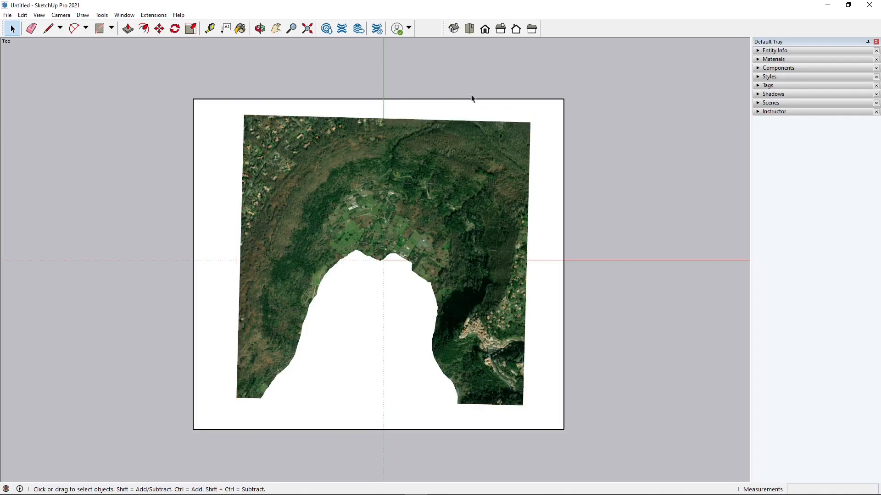
{"action": "left_click", "coordinate": [452, 32]}
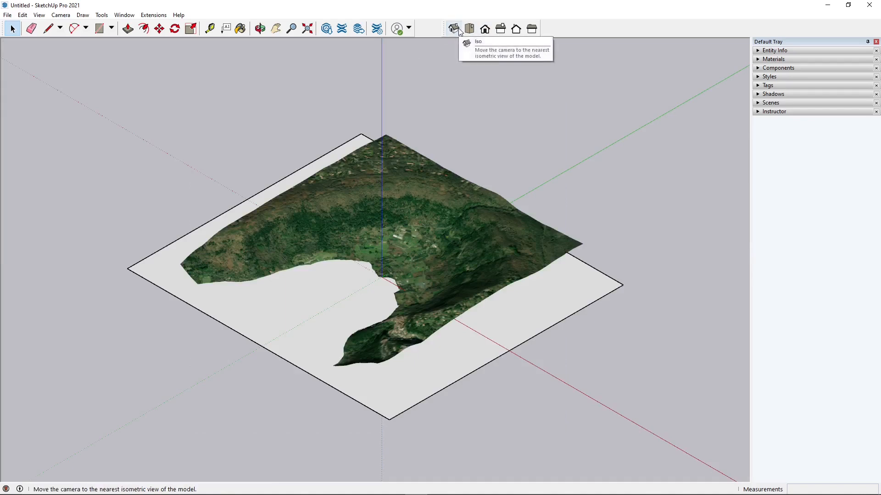
{"action": "middle_click_drag", "start_coordinate": [398, 243], "coordinate": [423, 305]}
{"action": "middle_click_drag", "start_coordinate": [388, 402], "coordinate": [415, 370]}
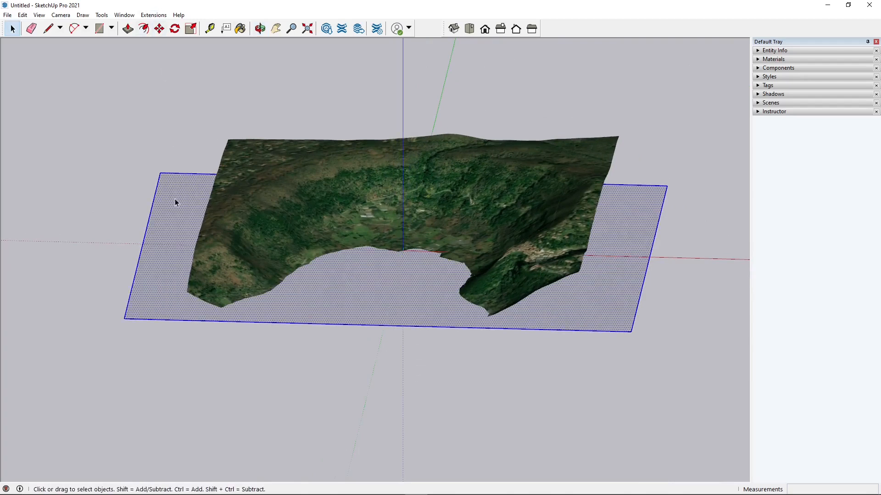
{"action": "middle_click_drag", "start_coordinate": [275, 287], "coordinate": [260, 312]}
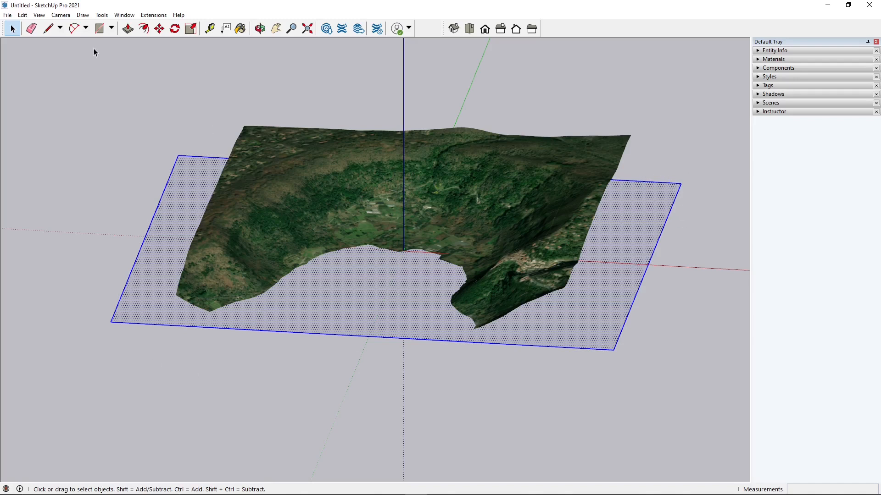
{"action": "right_click", "coordinate": [187, 170]}
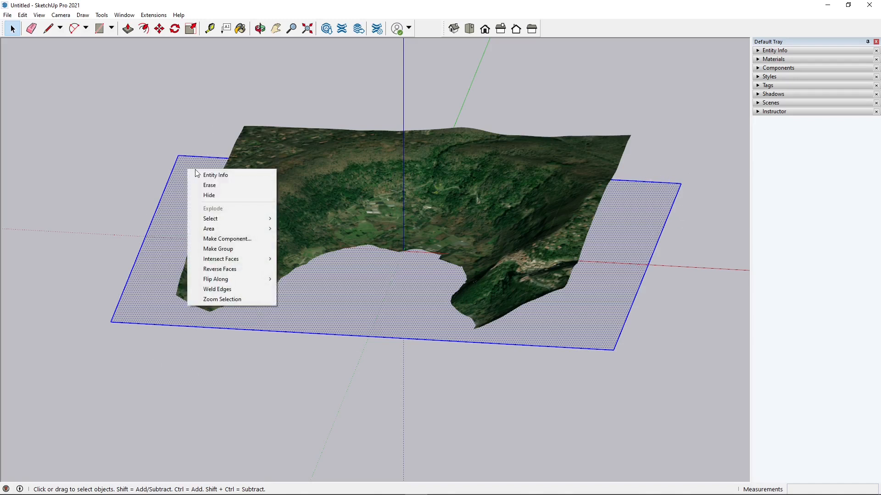
{"action": "left_click", "coordinate": [230, 249]}
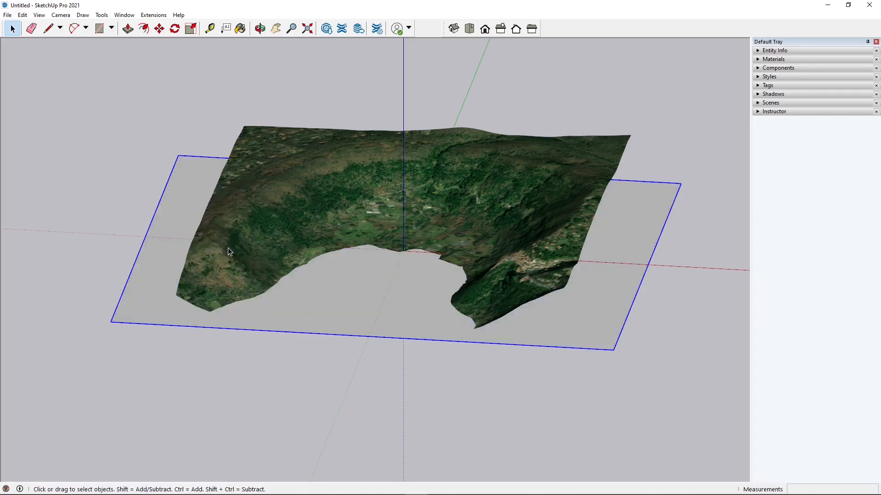
In a parallel-projection front view, move the rectangle group about 52 m down along the blue axis
{"action": "left_click", "coordinate": [484, 30]}
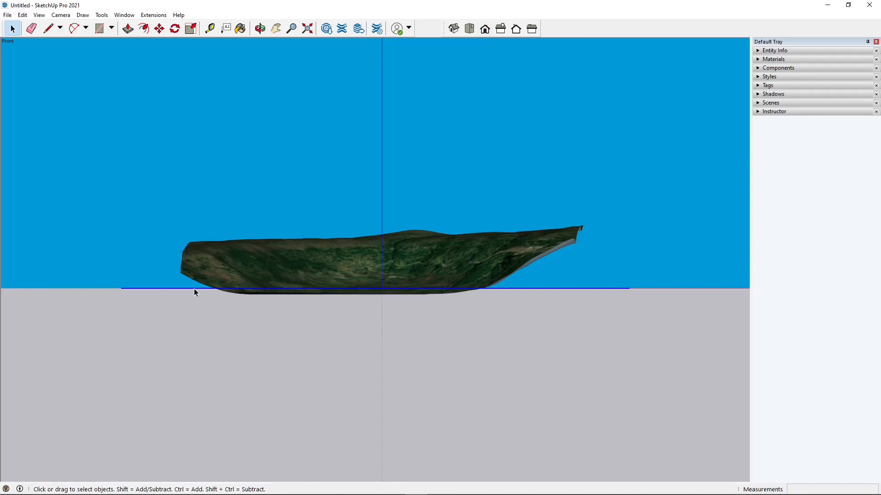
{"action": "left_click", "coordinate": [61, 15]}
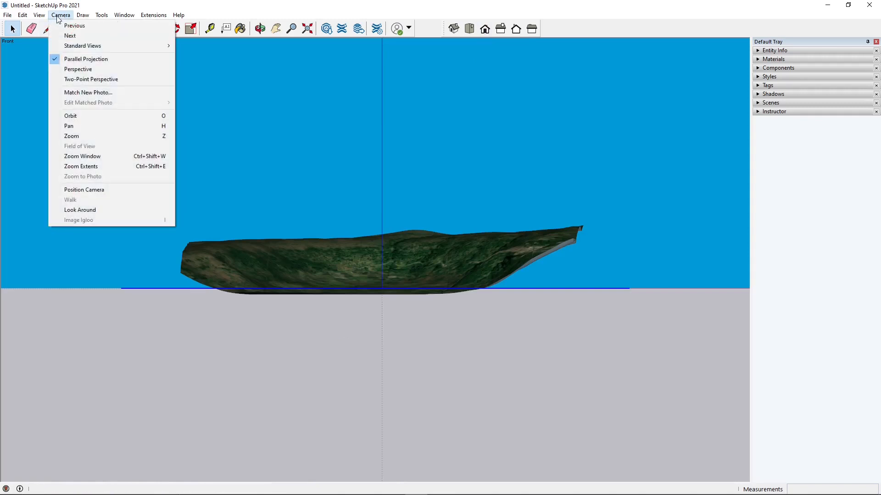
{"action": "left_click", "coordinate": [84, 68]}
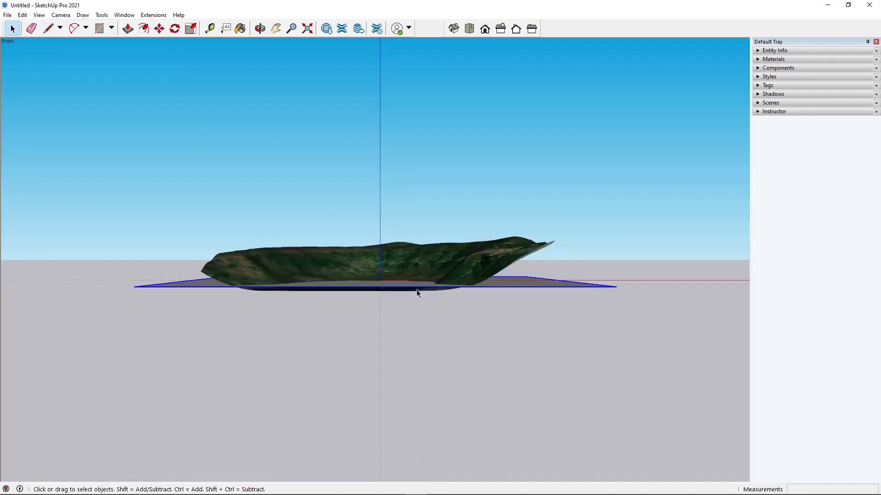
{"action": "left_click", "coordinate": [61, 15]}
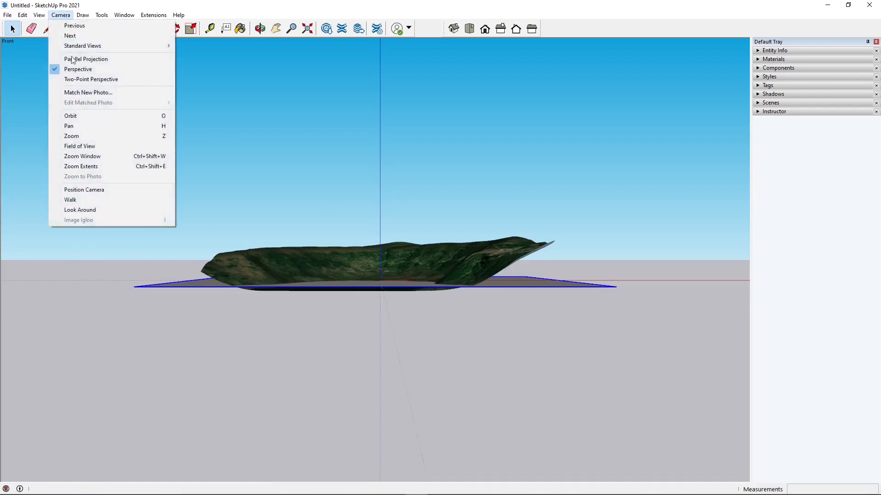
{"action": "left_click", "coordinate": [77, 62]}
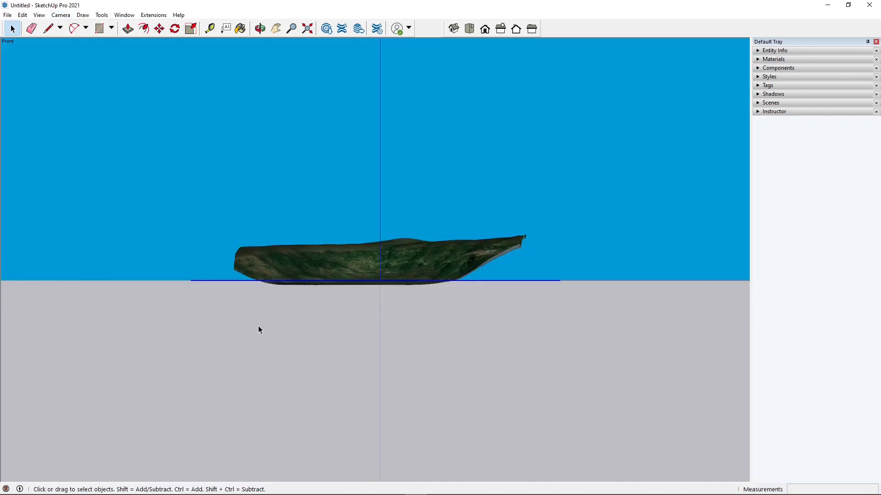
{"action": "scroll", "coordinate": [258, 302], "scroll_direction": "up", "scroll_amount": 2}
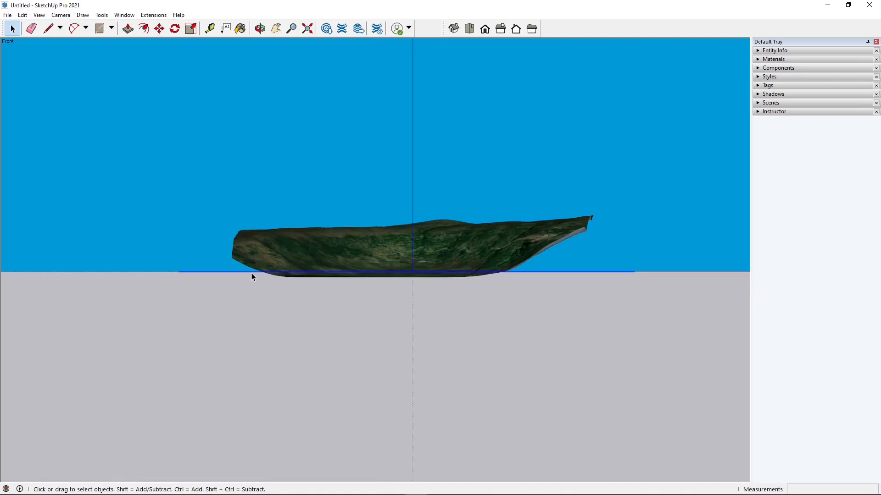
{"action": "left_click", "coordinate": [159, 29]}
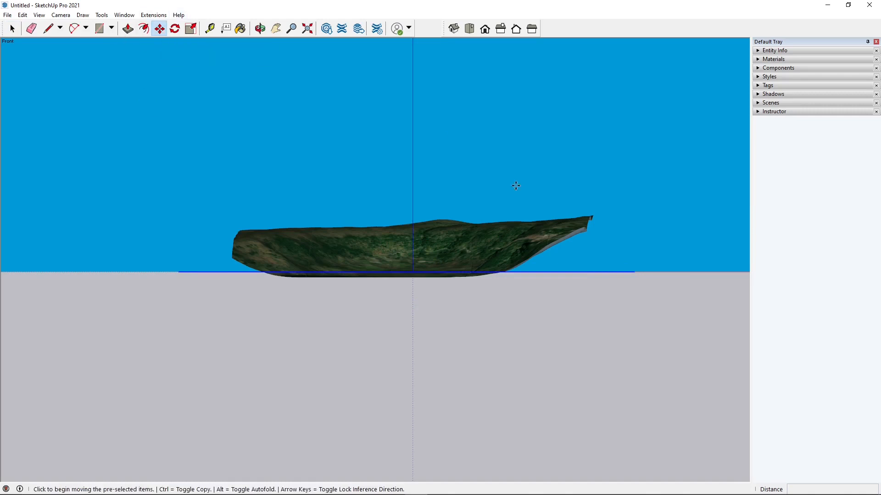
{"action": "left_click", "coordinate": [633, 273]}
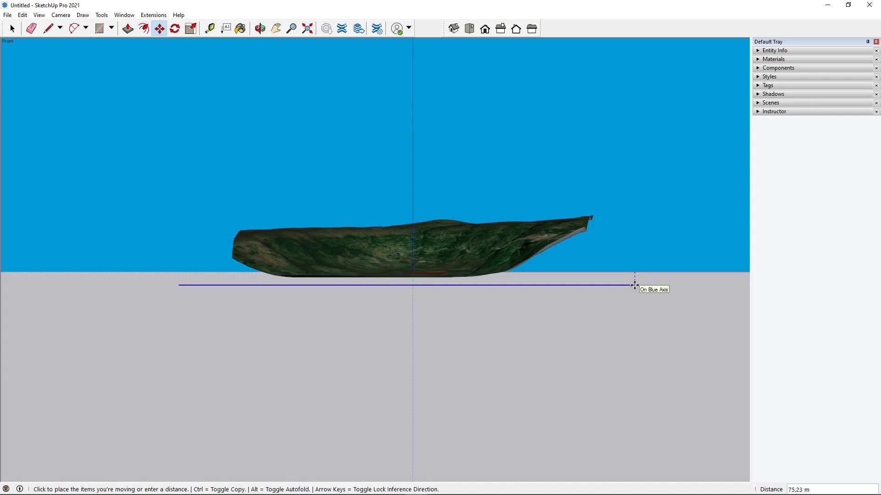
{"action": "left_click", "coordinate": [635, 280]}
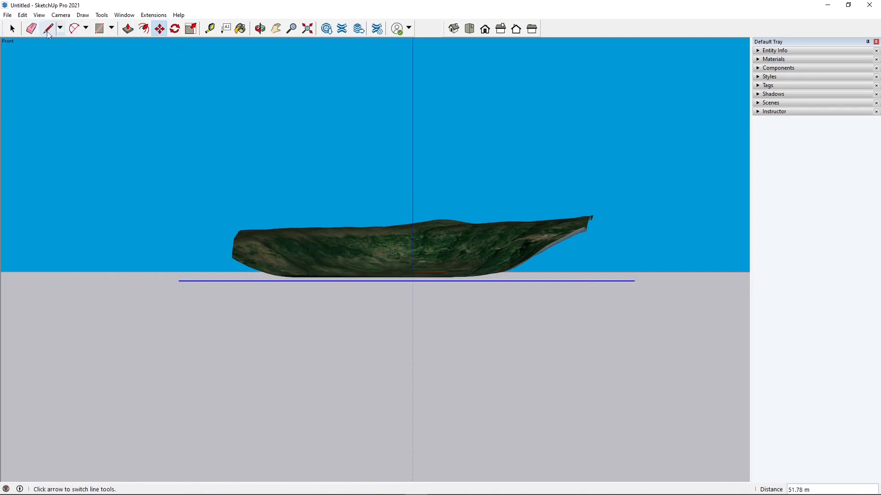
Copy the rectangle group 20 m upward along the blue axis
{"action": "left_click", "coordinate": [13, 29]}
{"action": "left_click", "coordinate": [184, 330]}
{"action": "left_click", "coordinate": [213, 281]}
{"action": "scroll", "coordinate": [159, 288], "scroll_direction": "up", "scroll_amount": 2}
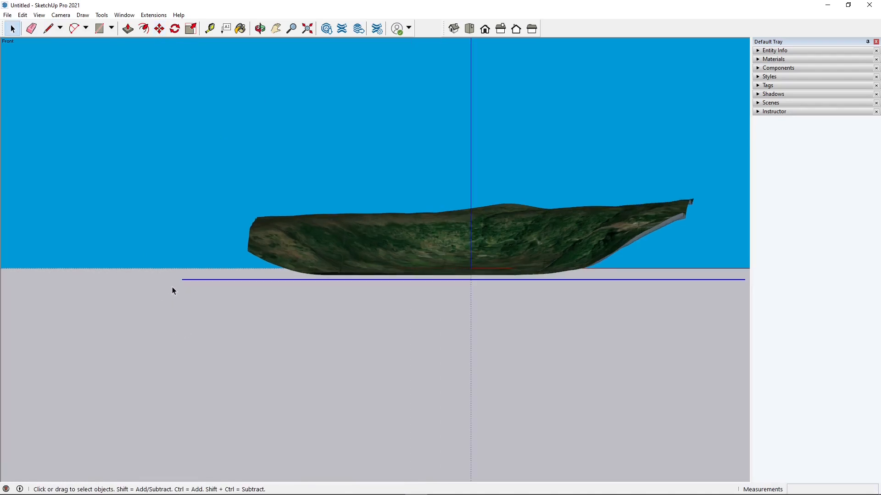
{"action": "left_click", "coordinate": [162, 31]}
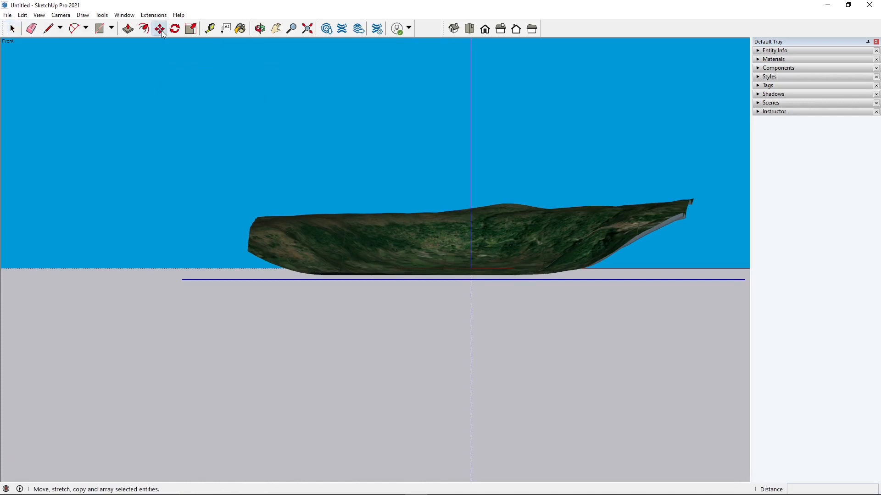
{"action": "left_click", "coordinate": [182, 279]}
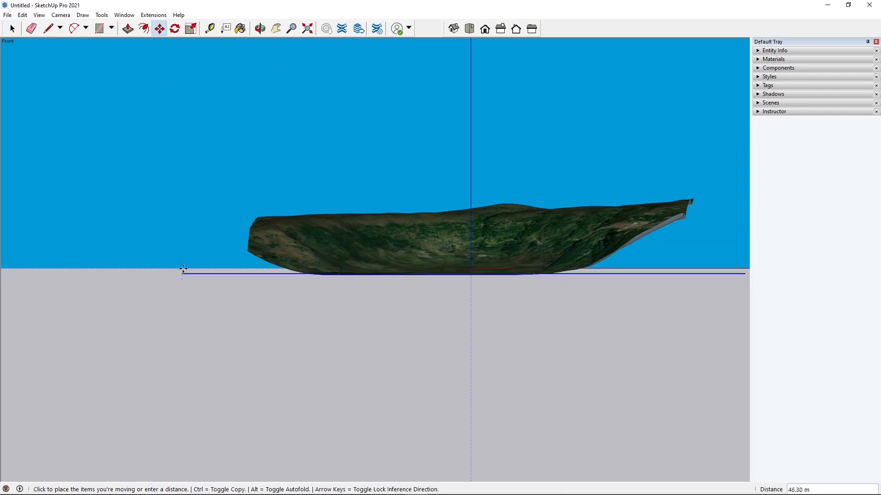
{"action": "key", "text": "ctrl"}
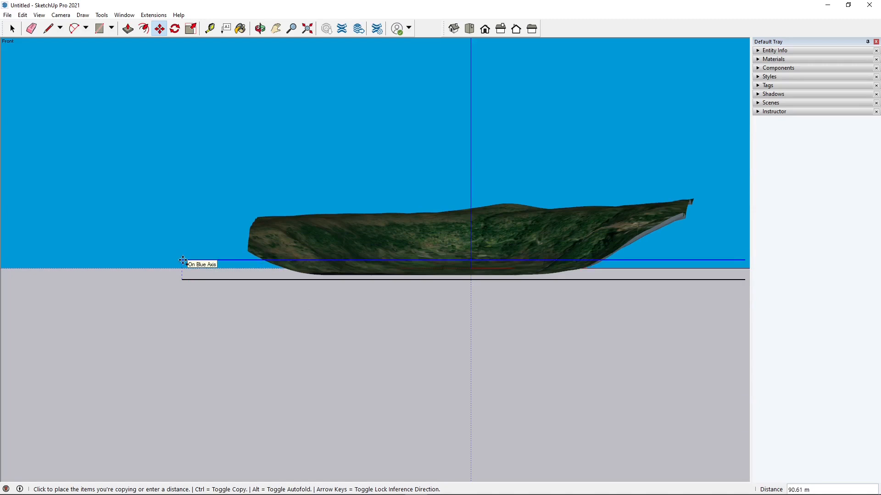
{"action": "type", "text": "2"}
{"action": "key", "text": "Return"}
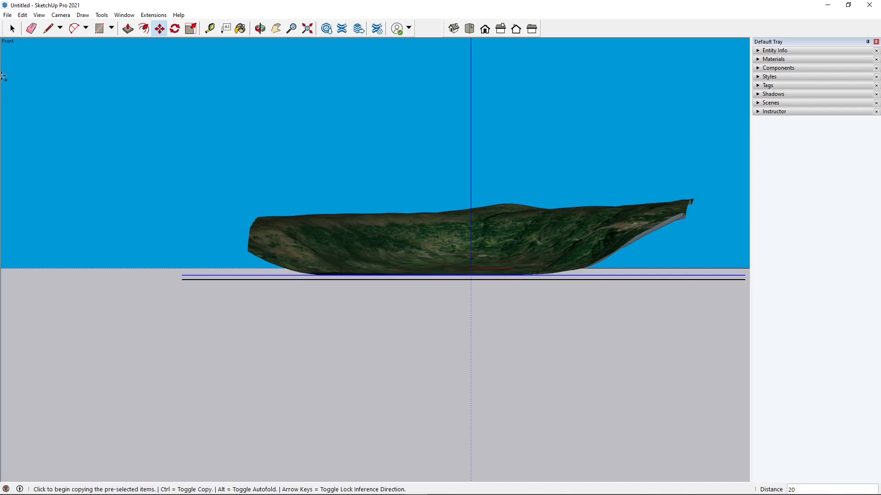
Copy the upper plane 20 m upward and repeat it as an array of 20 copies
{"action": "left_click", "coordinate": [159, 28]}
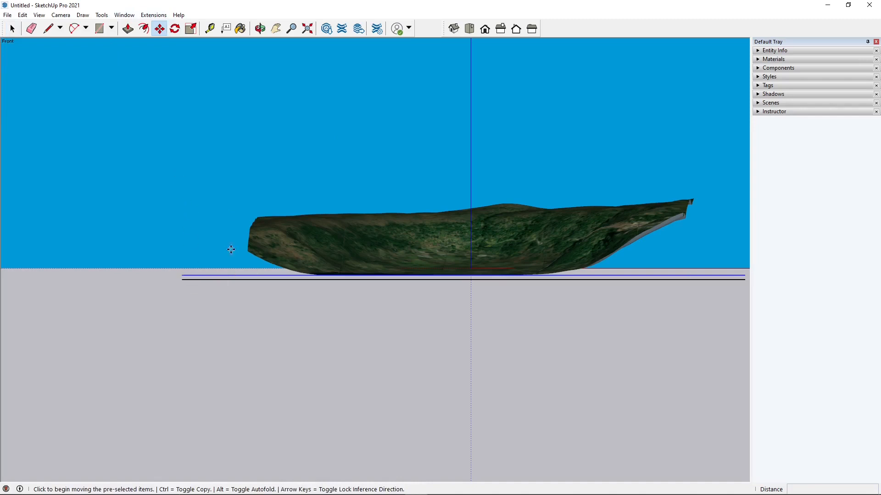
{"action": "scroll", "coordinate": [352, 299], "scroll_direction": "up", "scroll_amount": 1}
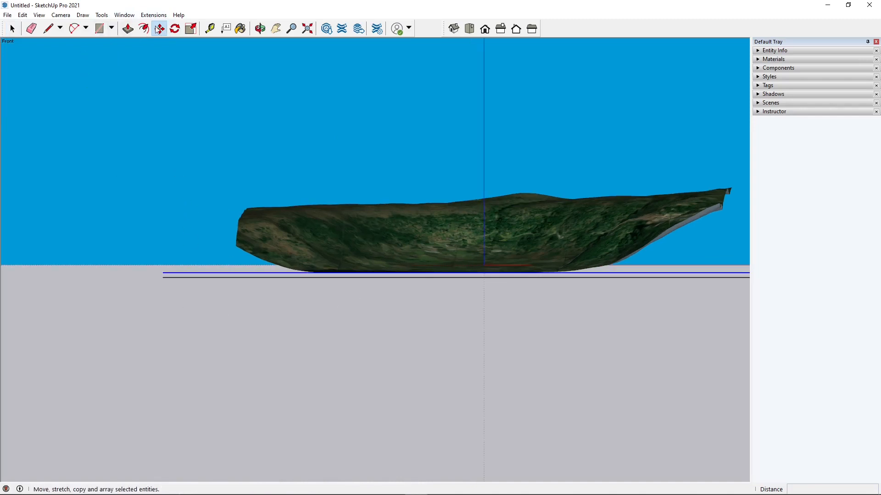
{"action": "left_click", "coordinate": [12, 29]}
{"action": "left_click", "coordinate": [176, 301]}
{"action": "left_click", "coordinate": [181, 274]}
{"action": "left_click", "coordinate": [160, 29]}
{"action": "left_click", "coordinate": [164, 274]}
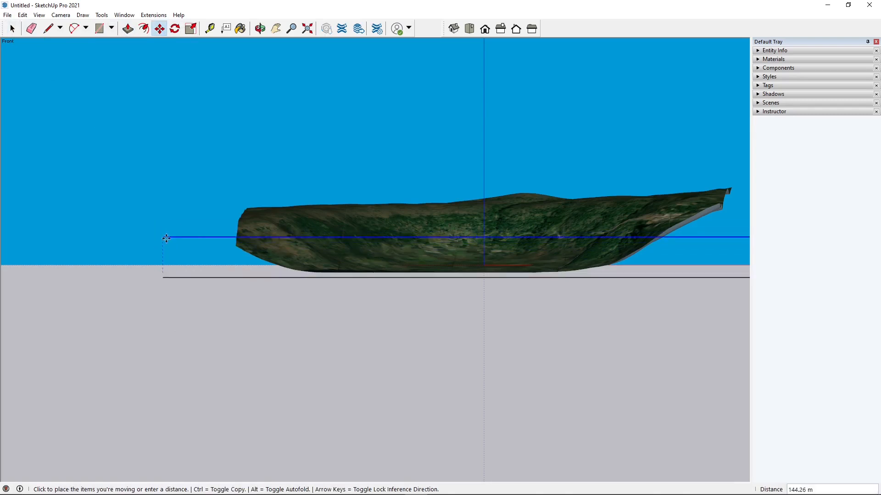
{"action": "key", "text": "ctrl"}
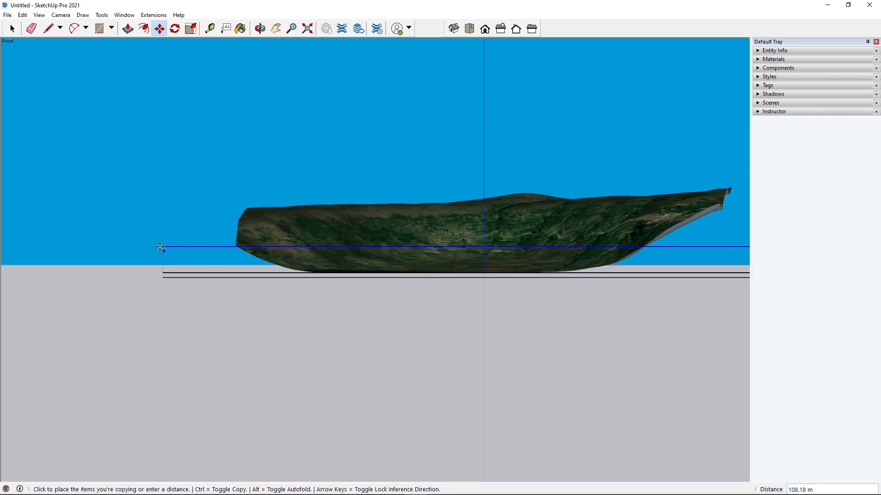
{"action": "type", "text": "20"}
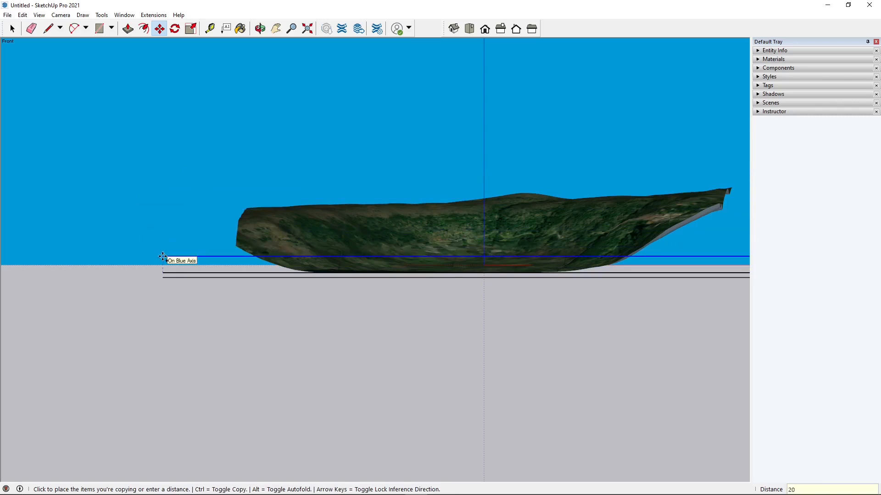
{"action": "key", "text": "Return"}
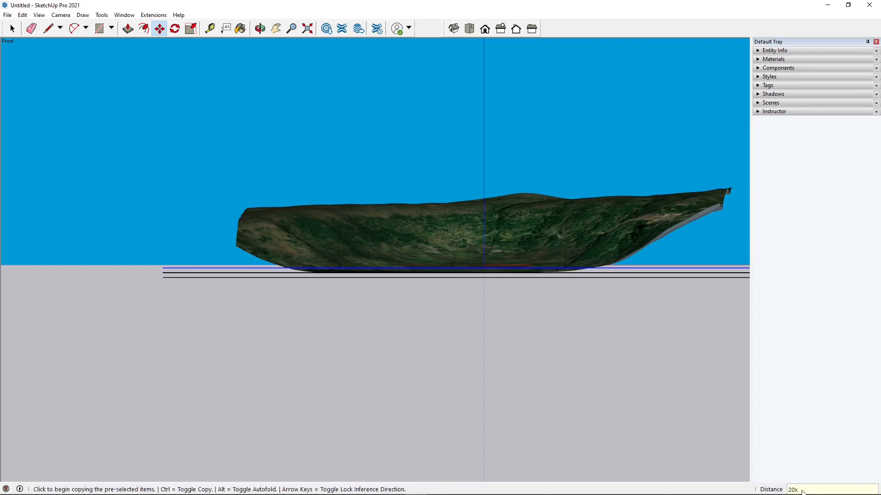
{"action": "key", "text": "Return"}
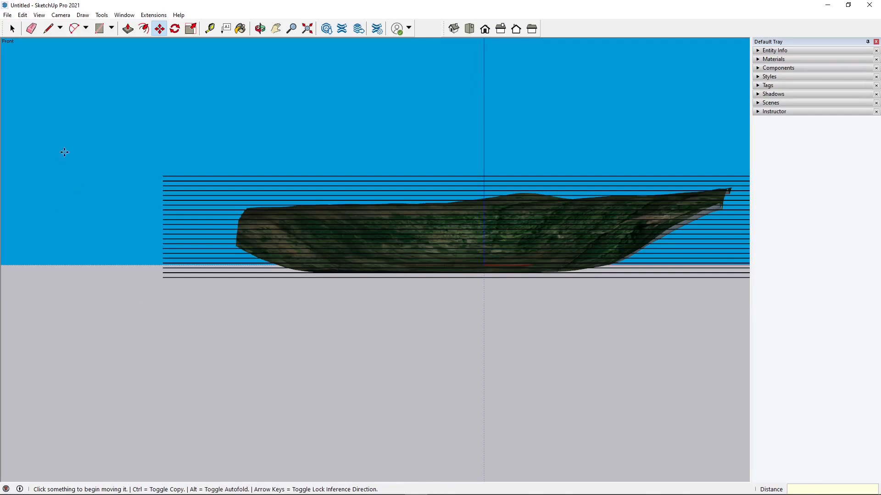
Select the arrayed stack of planes and delete them
{"action": "left_click", "coordinate": [12, 28]}
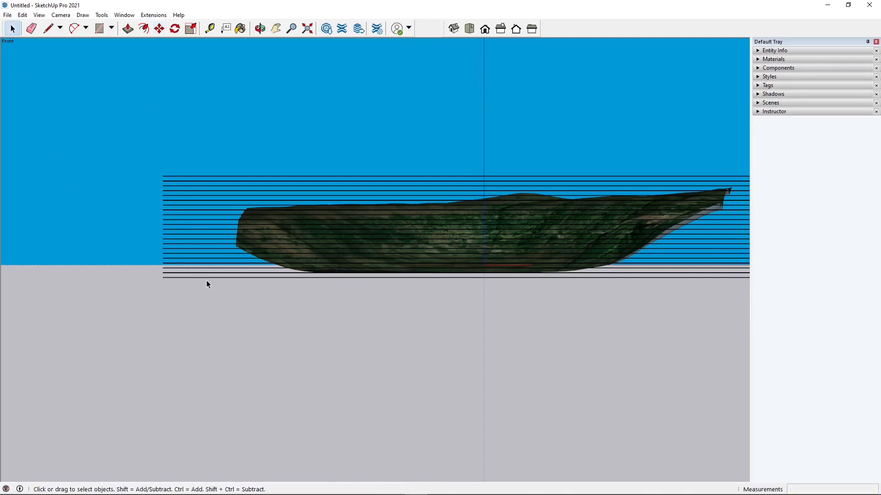
{"action": "left_click", "coordinate": [171, 274]}
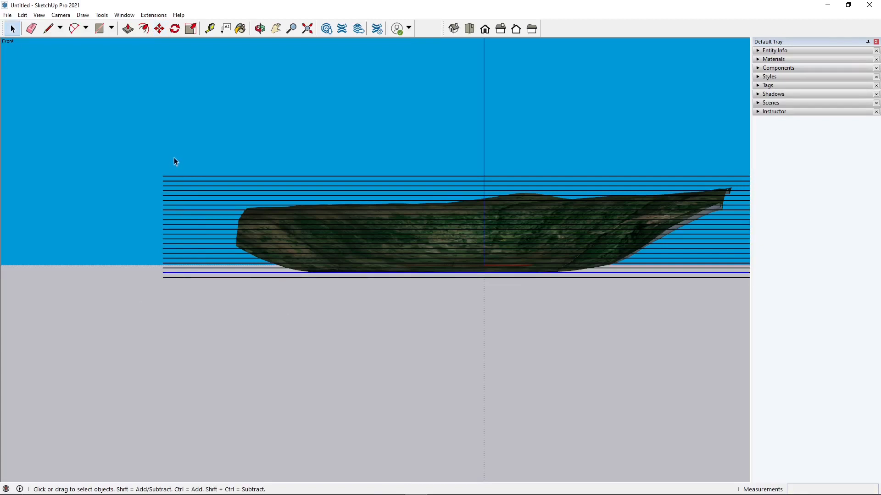
{"action": "left_click_drag", "start_coordinate": [155, 269], "coordinate": [155, 269]}
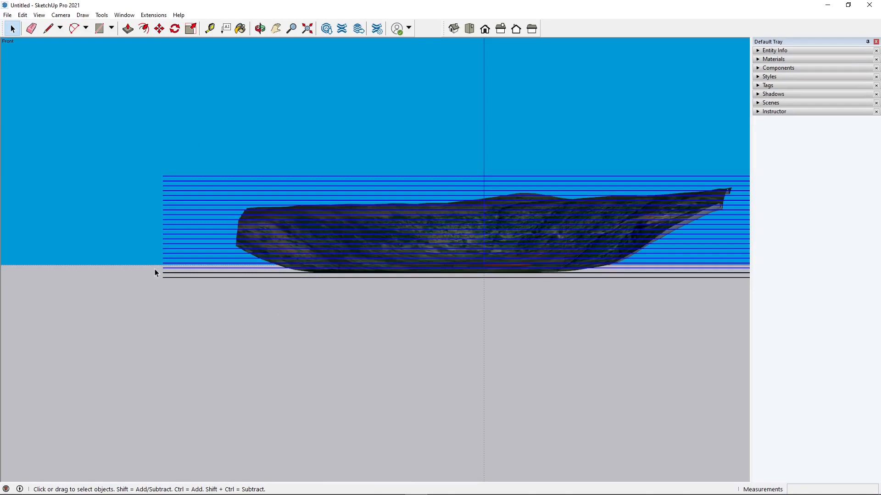
{"action": "key", "text": "Delete"}
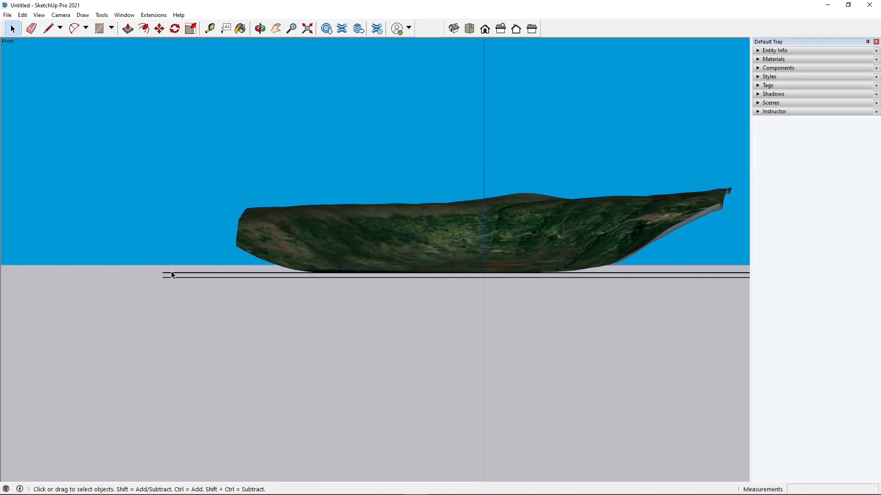
Copy the top plane 20 m up the blue axis and repeat it as an array of 20 copies
{"action": "left_click", "coordinate": [173, 274]}
{"action": "left_click", "coordinate": [159, 28]}
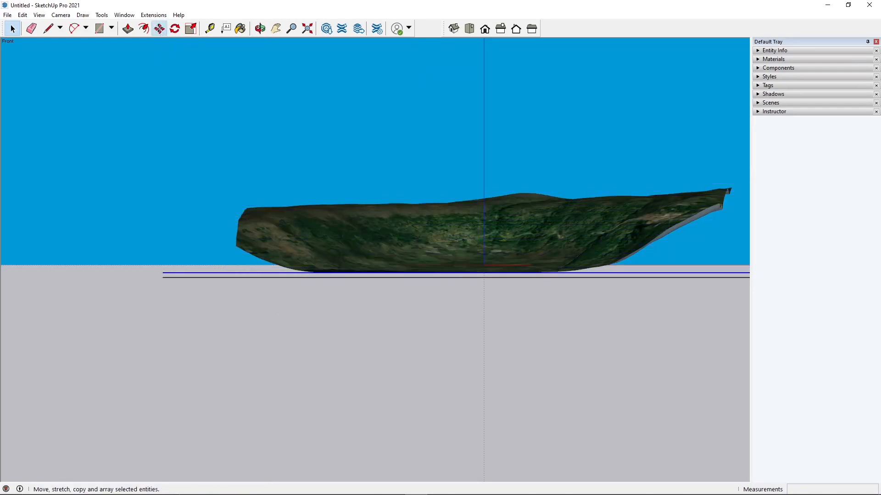
{"action": "left_click", "coordinate": [165, 274]}
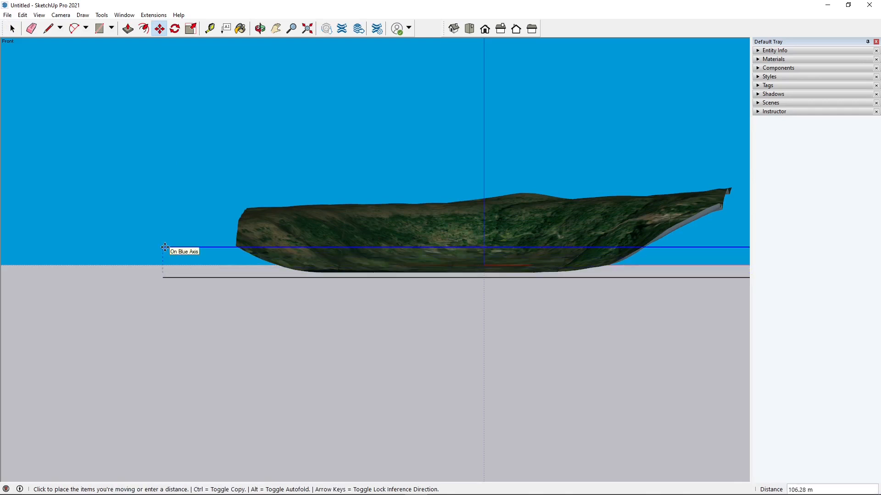
{"action": "key", "text": "ctrl"}
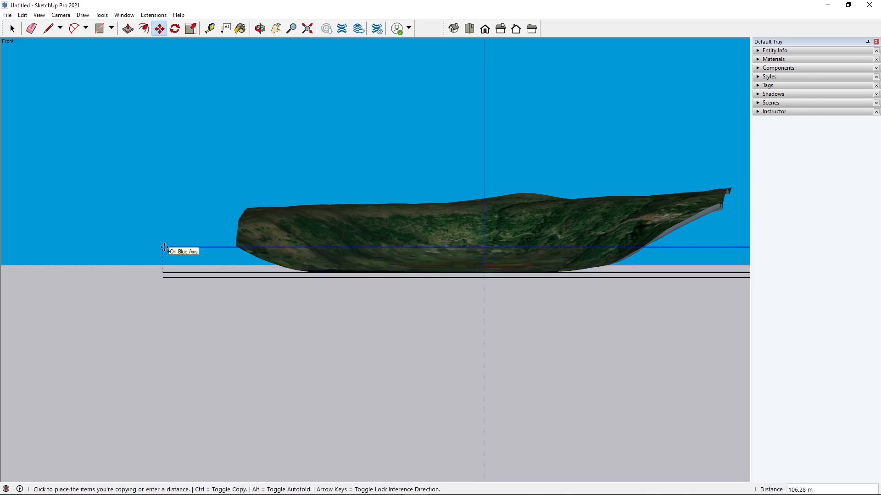
{"action": "type", "text": "20"}
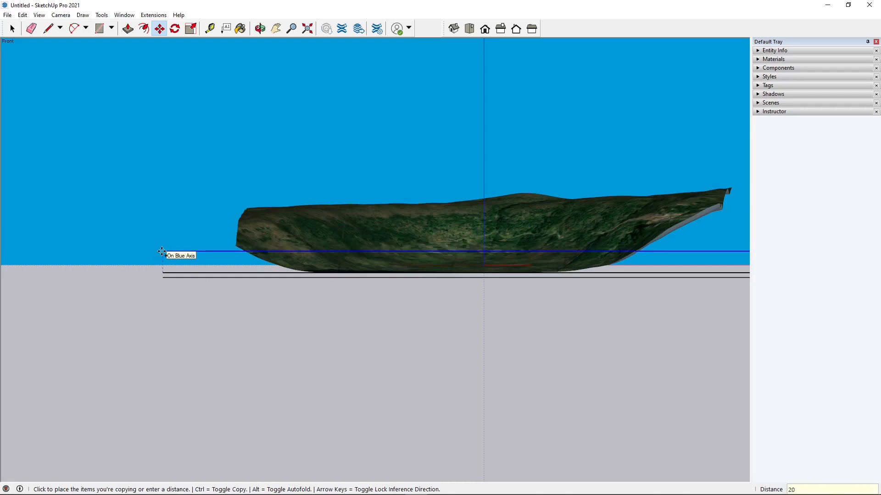
{"action": "key", "text": "Return"}
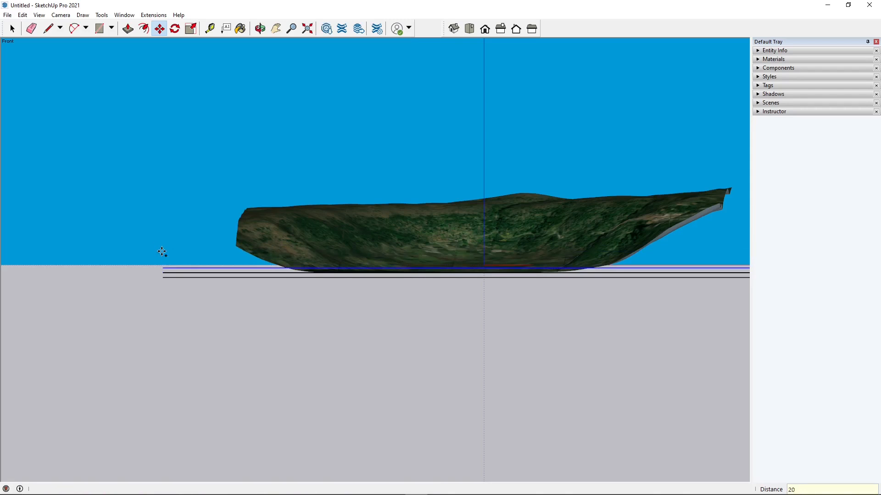
{"action": "key", "text": "Return"}
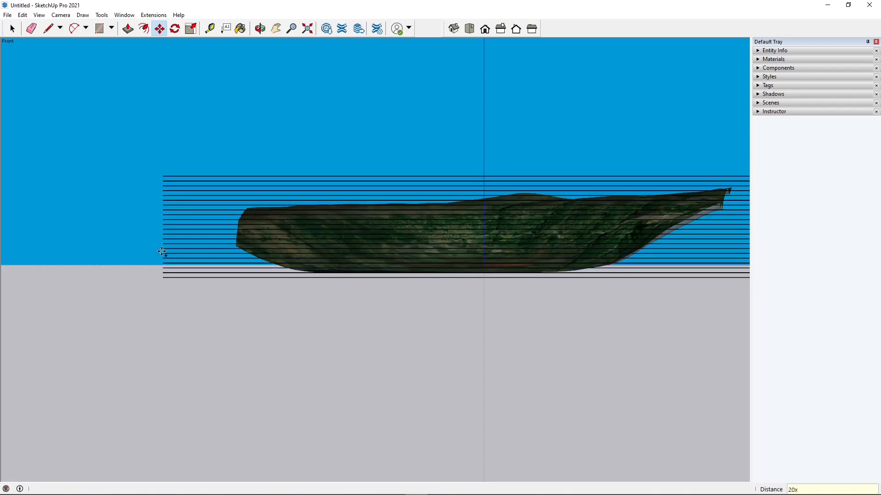
Select the extra plane at the bottom of the stack and delete it
{"action": "left_click", "coordinate": [12, 29]}
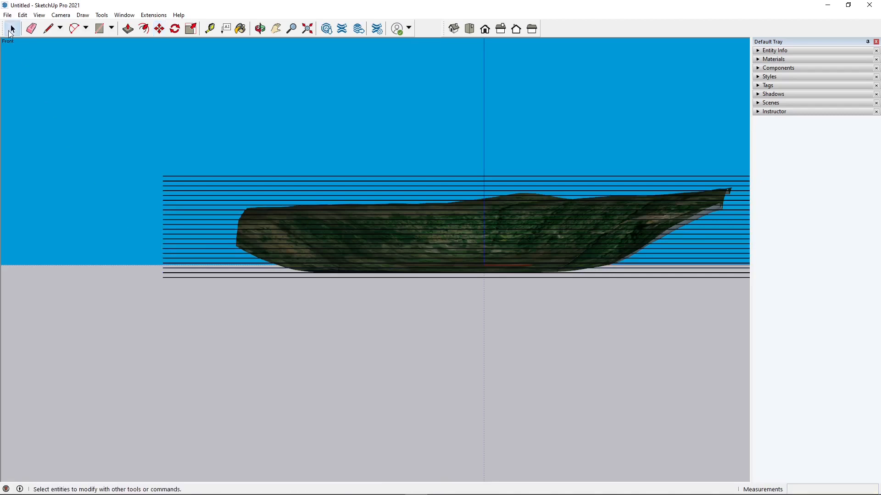
{"action": "scroll", "coordinate": [165, 275], "scroll_direction": "down", "scroll_amount": 2}
{"action": "scroll", "coordinate": [696, 206], "scroll_direction": "up", "scroll_amount": 3}
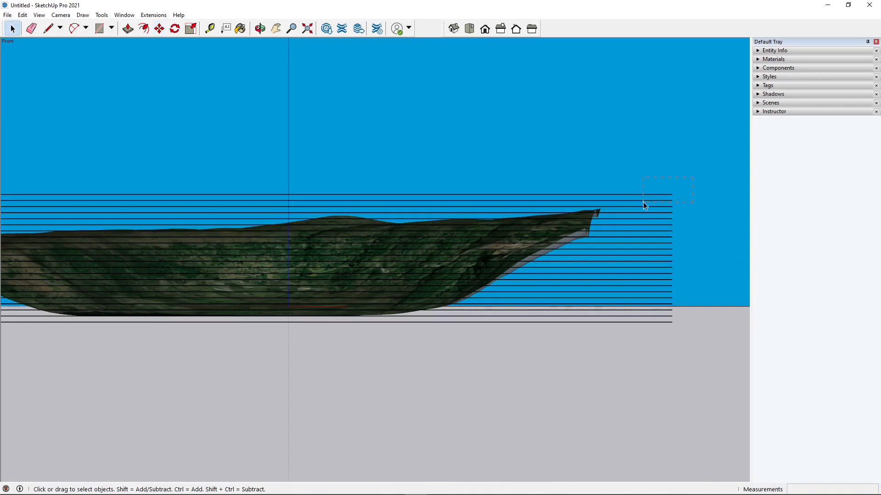
{"action": "left_click_drag", "start_coordinate": [645, 207], "coordinate": [645, 207]}
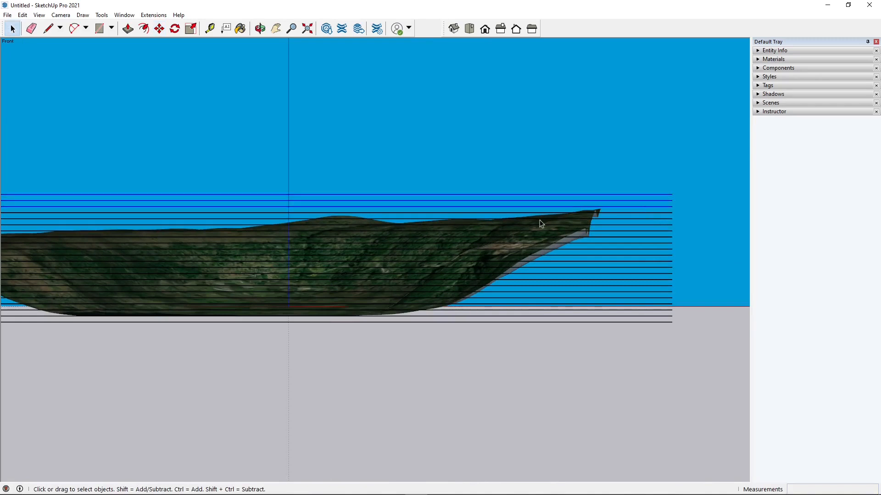
{"action": "left_click", "coordinate": [368, 219]}
{"action": "scroll", "coordinate": [543, 246], "scroll_direction": "down", "scroll_amount": 1}
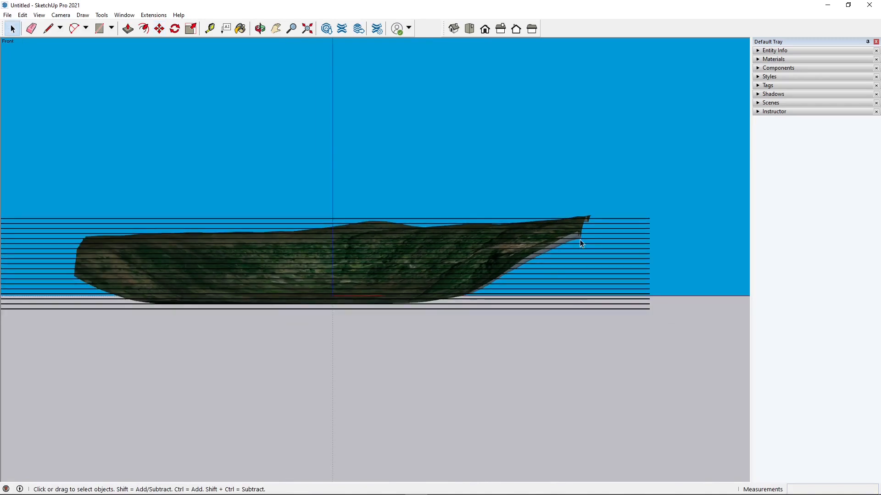
{"action": "scroll", "coordinate": [573, 269], "scroll_direction": "down", "scroll_amount": 1}
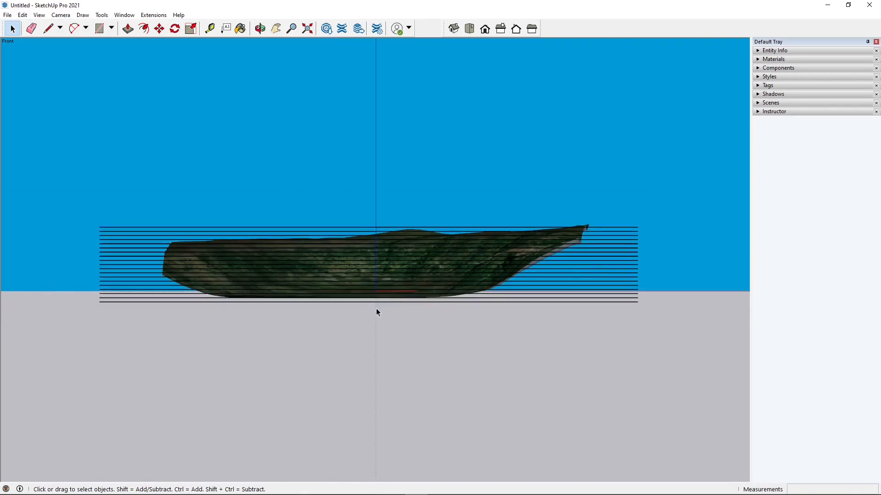
{"action": "left_click", "coordinate": [385, 303]}
{"action": "key", "text": "Delete"}
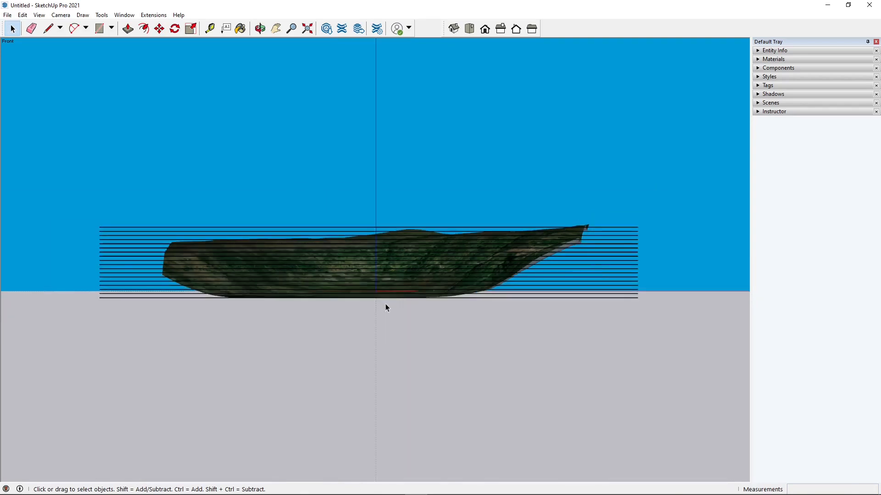
In an isometric view, select the plane stack and terrain and intersect their faces with the model
{"action": "left_click", "coordinate": [454, 28]}
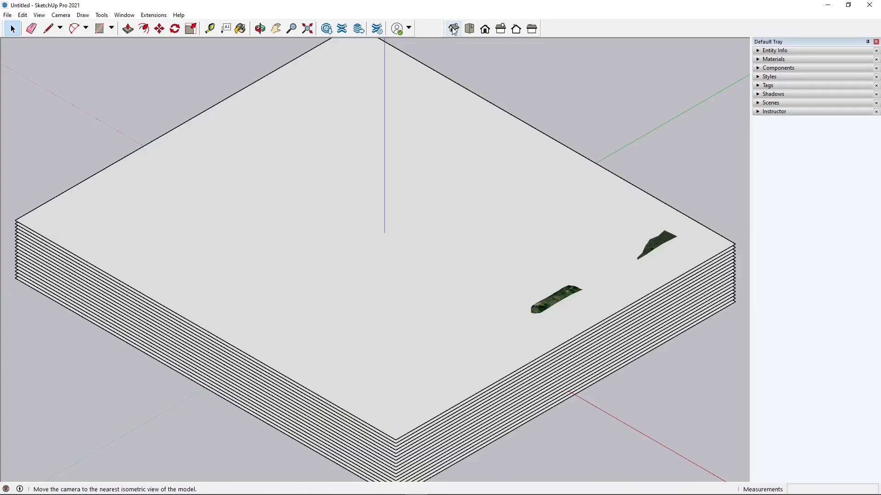
{"action": "middle_click_drag", "start_coordinate": [464, 296], "coordinate": [640, 223]}
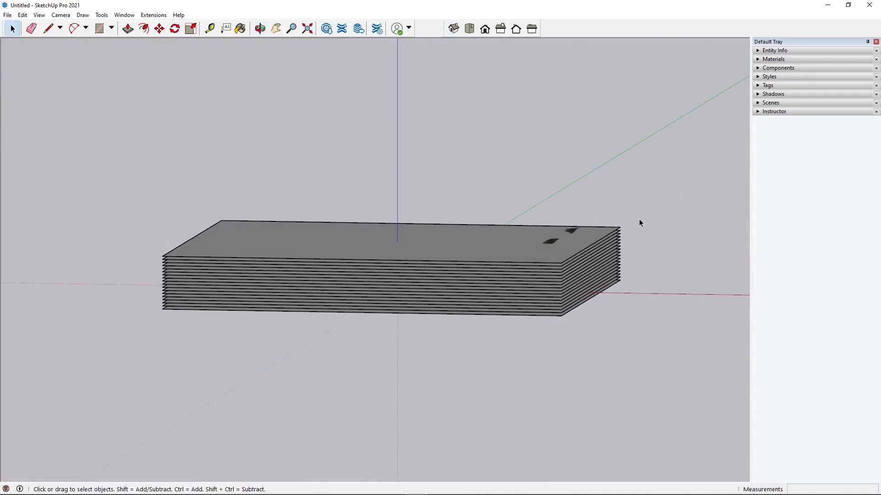
{"action": "middle_click_drag", "start_coordinate": [556, 344], "coordinate": [549, 243]}
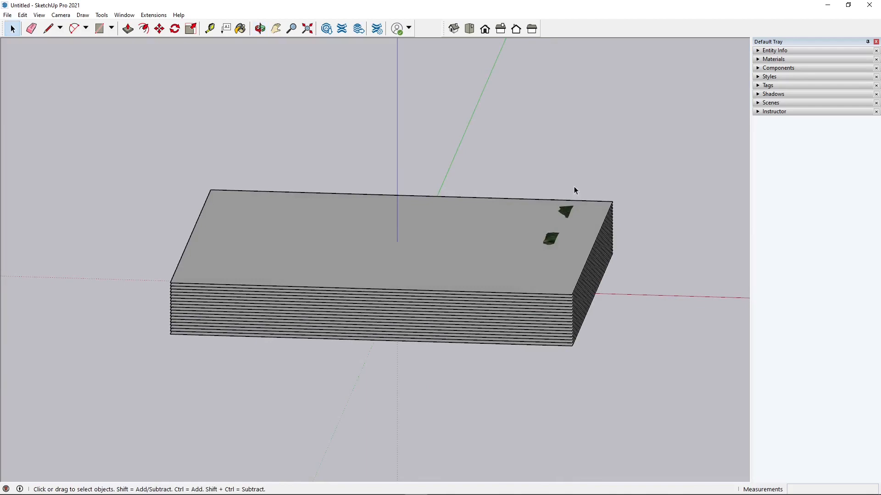
{"action": "left_click_drag", "start_coordinate": [487, 423], "coordinate": [483, 427]}
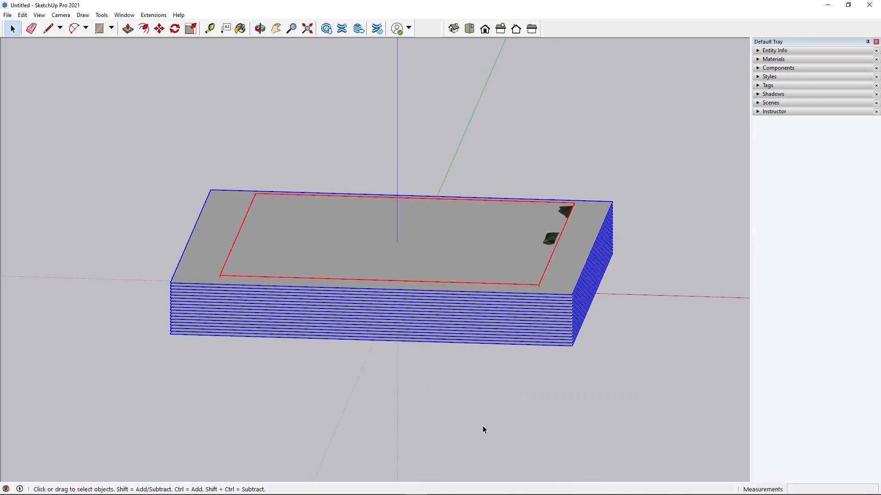
{"action": "middle_click_drag", "start_coordinate": [548, 358], "coordinate": [518, 303]}
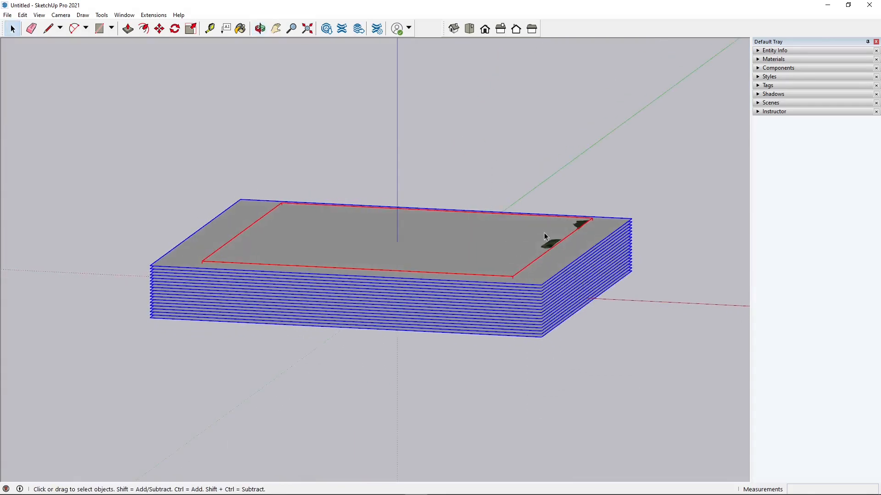
{"action": "right_click", "coordinate": [547, 249]}
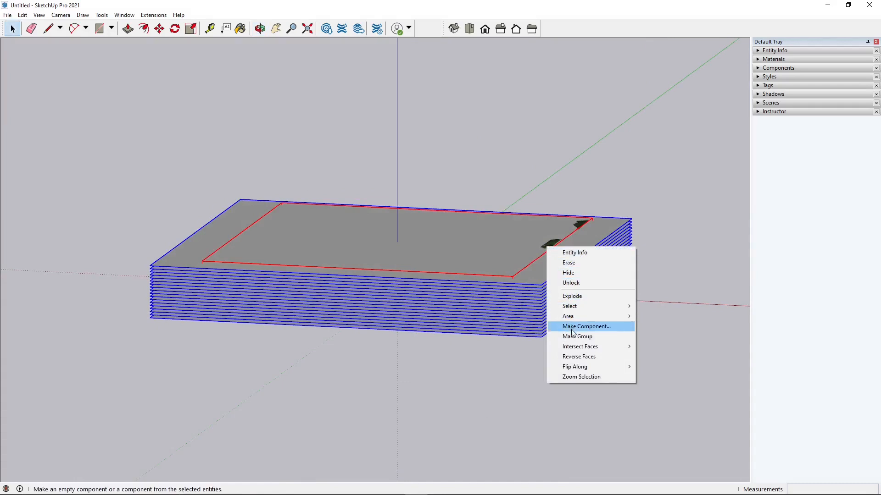
{"action": "mouse_move", "coordinate": [573, 352]}
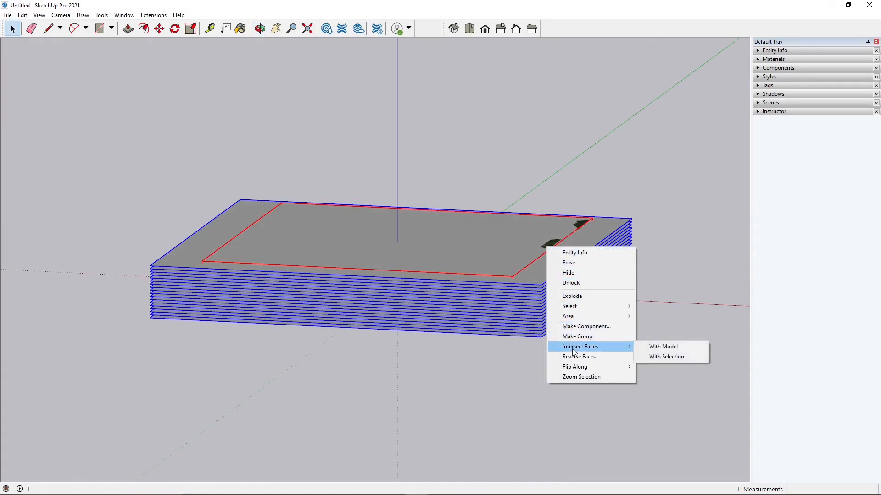
{"action": "left_click", "coordinate": [659, 347]}
{"action": "left_click", "coordinate": [653, 342]}
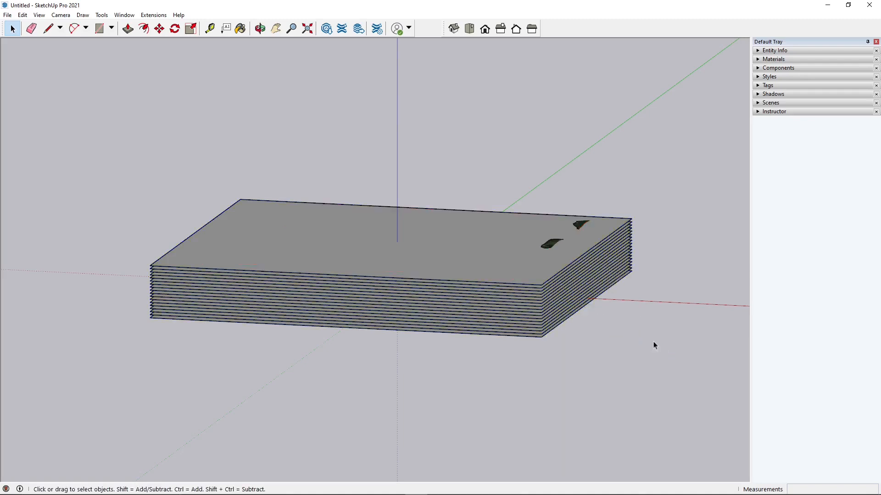
Select the stack of horizontal planes and erase it, leaving the contour lines on the terrain
{"action": "middle_click_drag", "start_coordinate": [270, 259], "coordinate": [546, 310]}
{"action": "left_click_drag", "start_coordinate": [636, 265], "coordinate": [621, 315]}
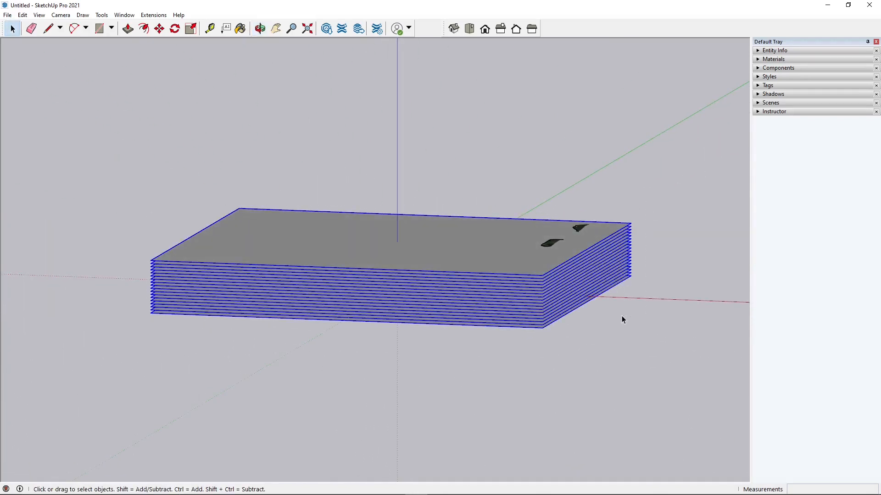
{"action": "right_click", "coordinate": [627, 234]}
{"action": "left_click", "coordinate": [644, 257]}
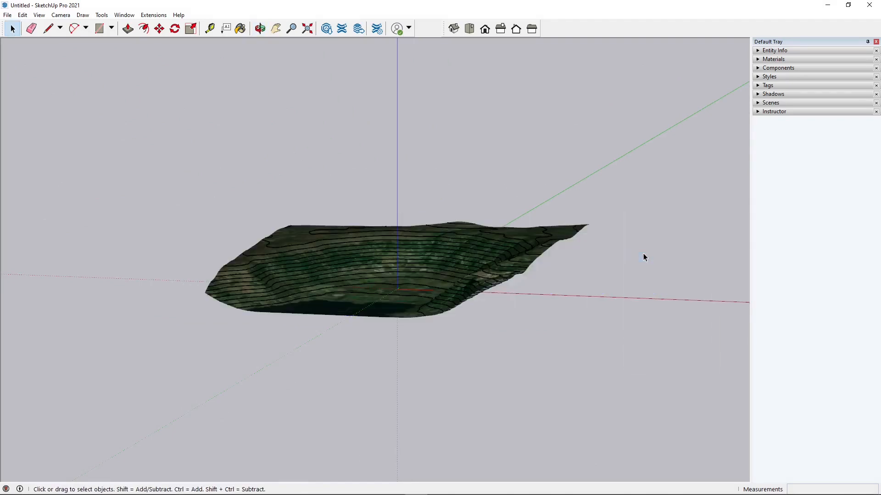
Orbit and zoom around the terrain to inspect the new contour lines
{"action": "middle_click_drag", "start_coordinate": [287, 286], "coordinate": [296, 262]}
{"action": "scroll", "coordinate": [199, 270], "scroll_direction": "up", "scroll_amount": 5}
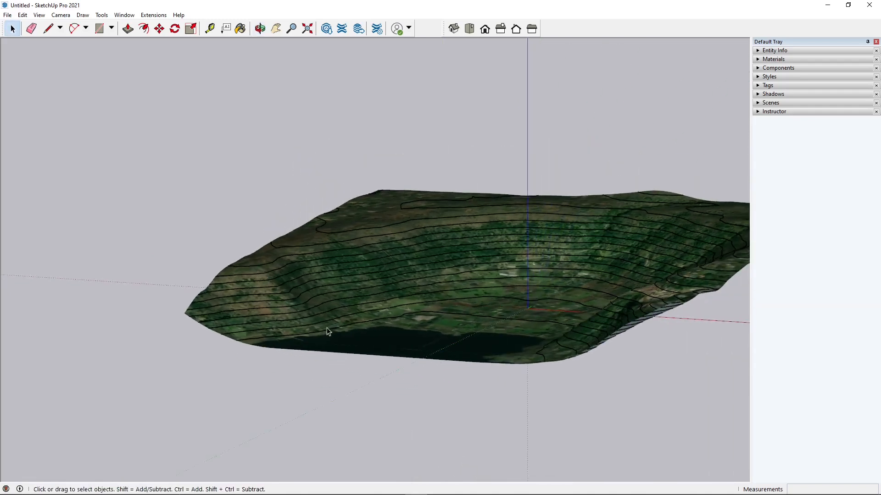
{"action": "middle_click_drag", "start_coordinate": [513, 274], "coordinate": [474, 346]}
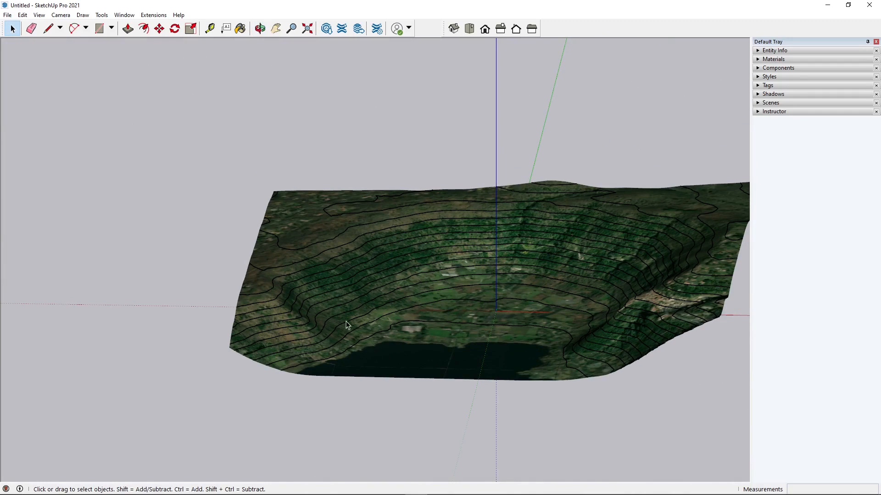
{"action": "middle_click_drag", "start_coordinate": [376, 305], "coordinate": [332, 176]}
{"action": "scroll", "coordinate": [243, 154], "scroll_direction": "down", "scroll_amount": 1}
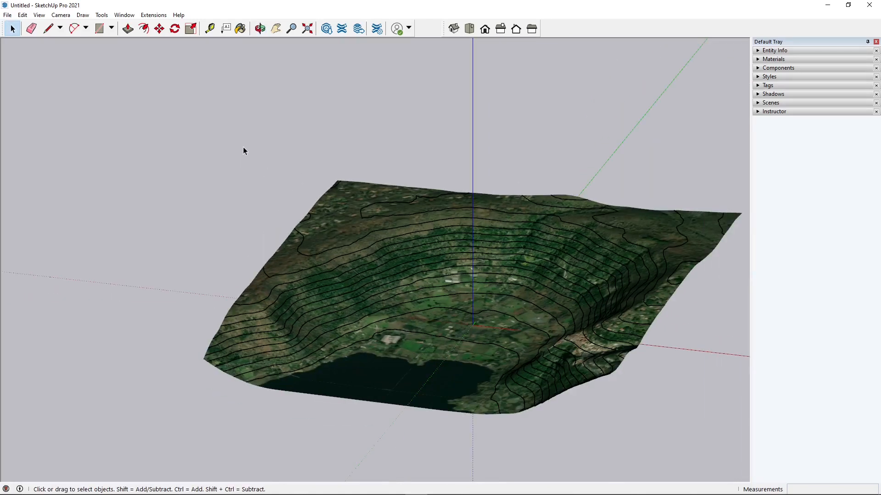
{"action": "right_click", "coordinate": [354, 194]}
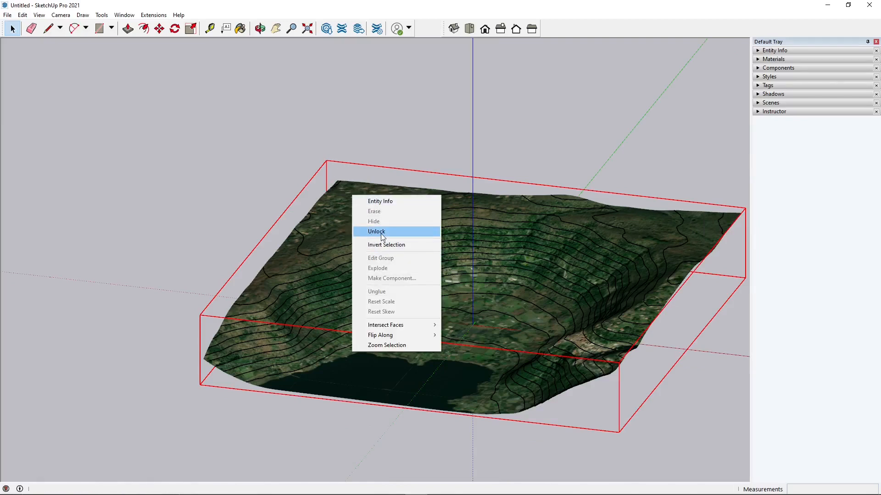
{"action": "left_click", "coordinate": [412, 120]}
{"action": "scroll", "coordinate": [287, 306], "scroll_direction": "down", "scroll_amount": 1}
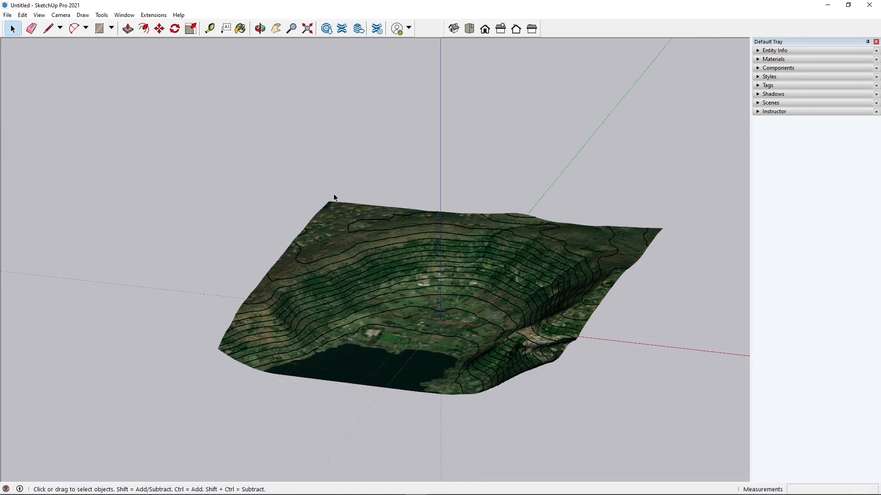
Window-select the contour lines and make them into a group
{"action": "left_click_drag", "start_coordinate": [153, 134], "coordinate": [684, 412]}
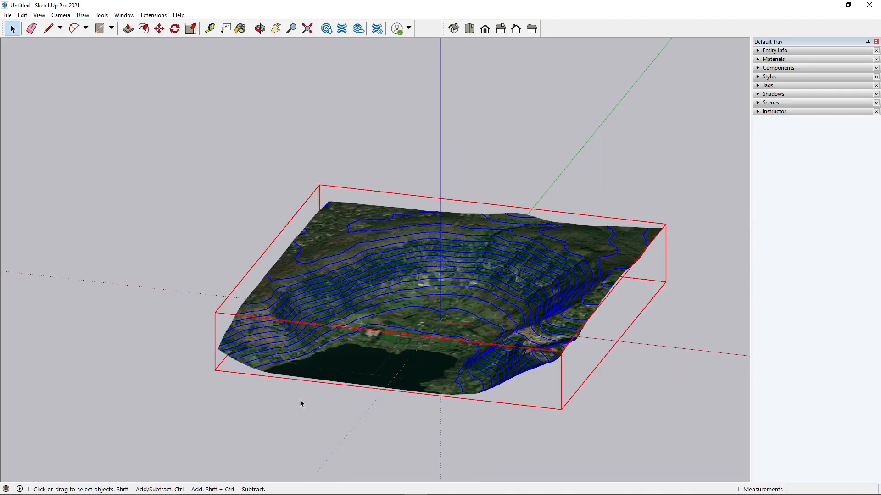
{"action": "middle_click_drag", "start_coordinate": [482, 386], "coordinate": [431, 271]}
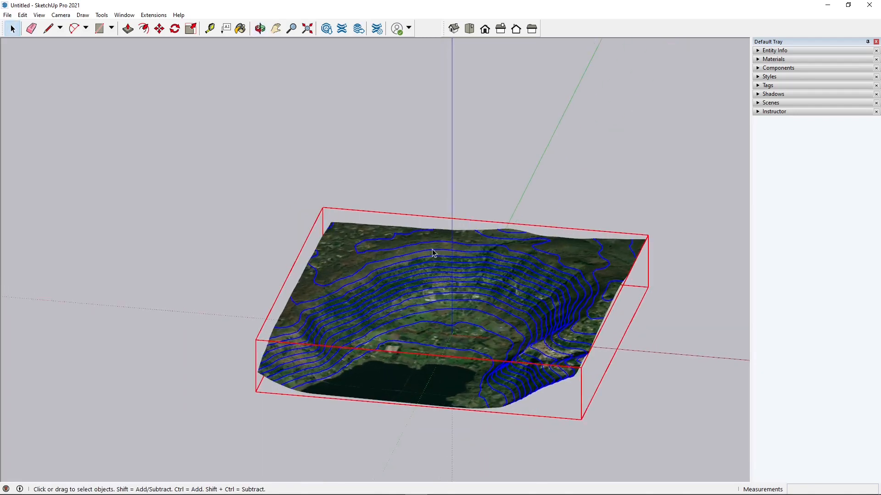
{"action": "right_click", "coordinate": [432, 253]}
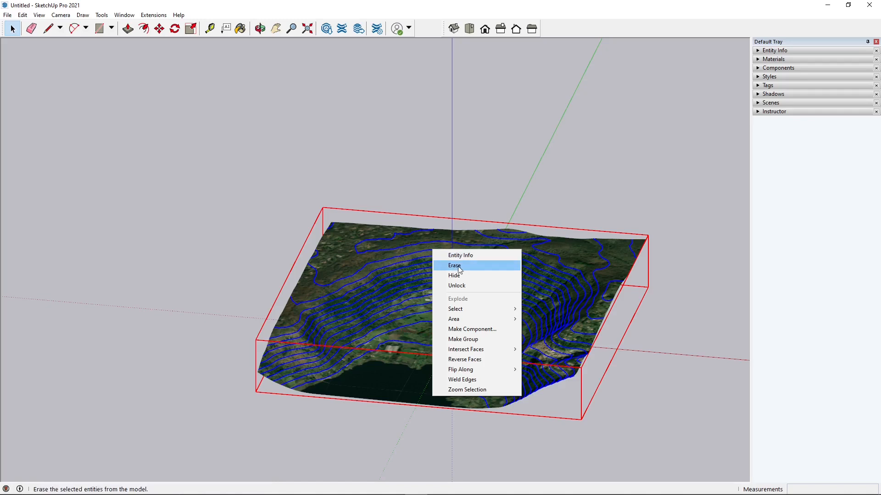
{"action": "mouse_move", "coordinate": [461, 310]}
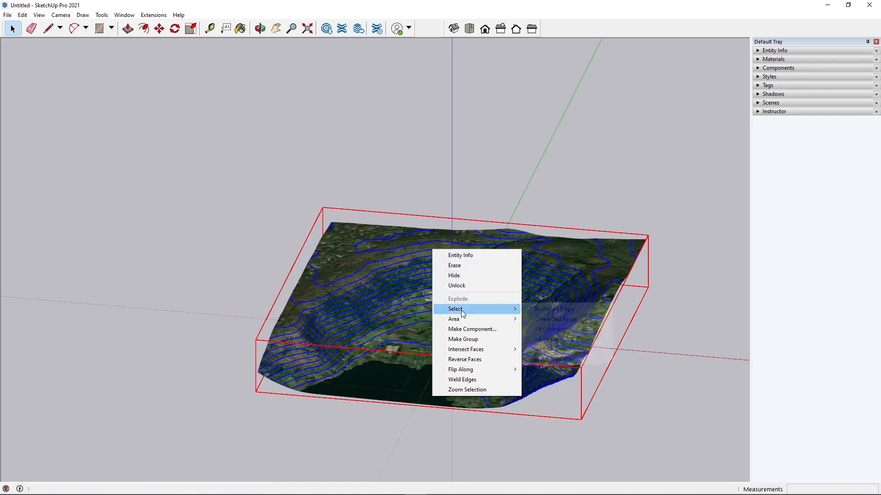
{"action": "left_click", "coordinate": [463, 339]}
{"action": "left_click", "coordinate": [161, 119]}
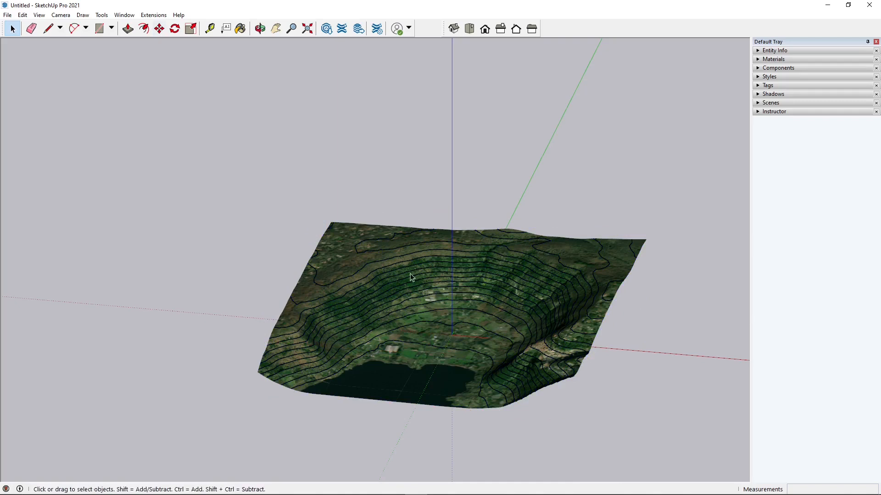
Select the locked terrain group and unlock it
{"action": "left_click", "coordinate": [577, 274]}
{"action": "scroll", "coordinate": [677, 323], "scroll_direction": "down", "scroll_amount": 1}
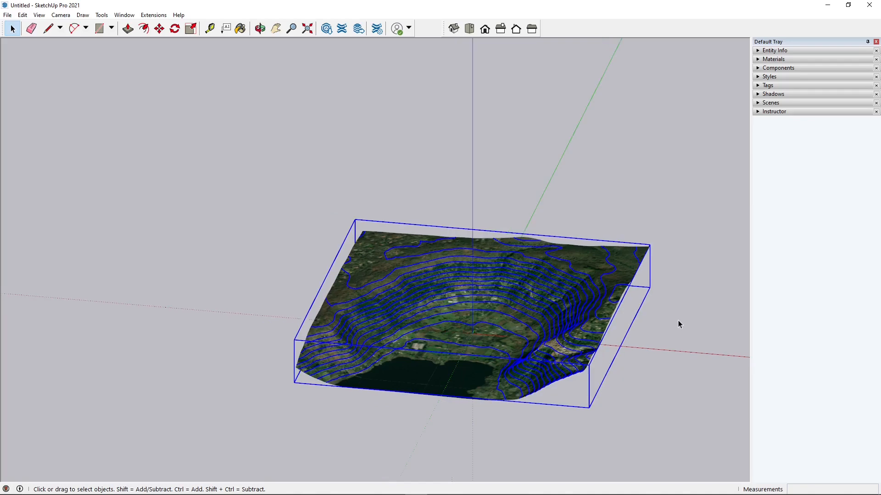
{"action": "middle_click_drag", "start_coordinate": [677, 289], "coordinate": [413, 312]}
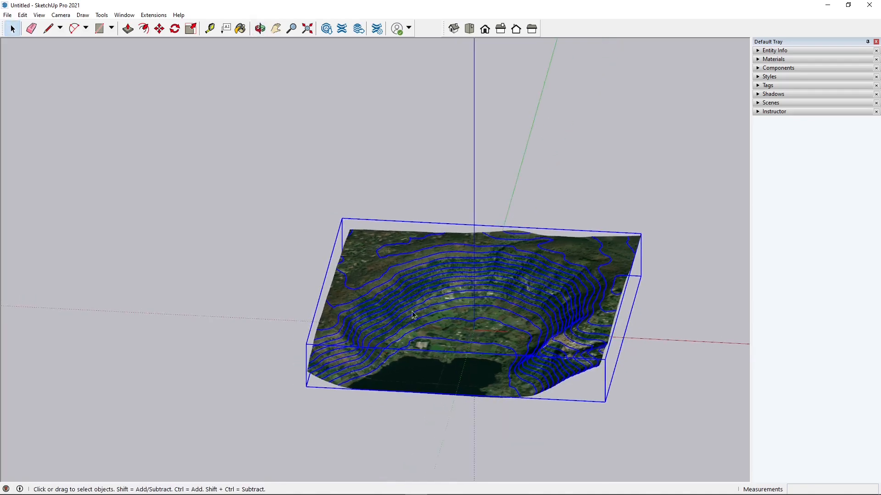
{"action": "right_click", "coordinate": [368, 248]}
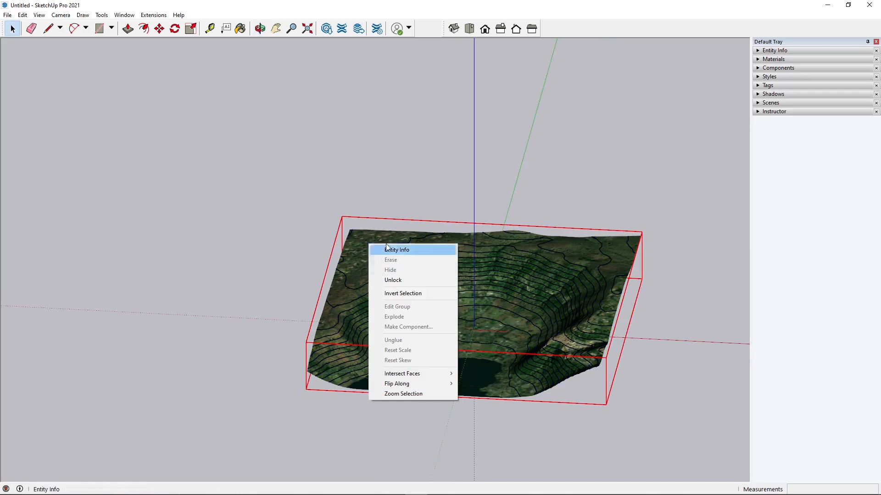
{"action": "left_click", "coordinate": [403, 283]}
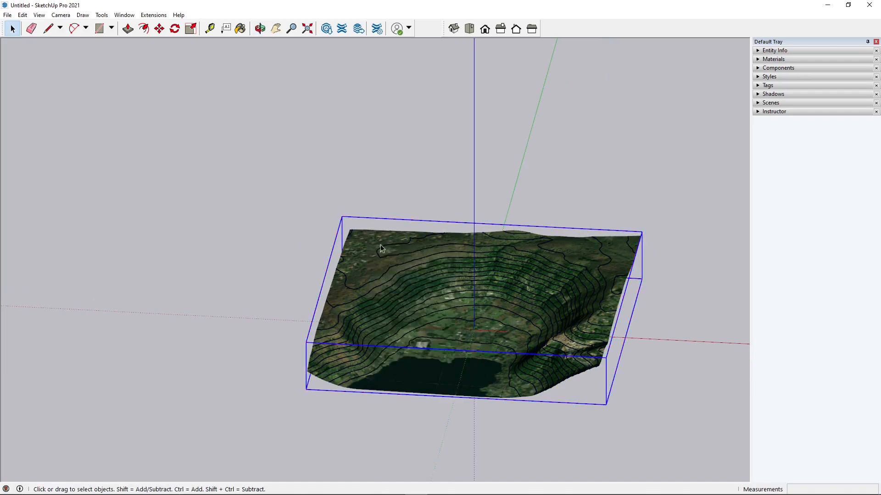
Erase the terrain group, leaving only the contour lines, and select the contour-line group
{"action": "right_click", "coordinate": [380, 239]}
{"action": "left_click", "coordinate": [408, 264]}
{"action": "middle_click_drag", "start_coordinate": [398, 338], "coordinate": [511, 326]}
{"action": "left_click", "coordinate": [501, 252]}
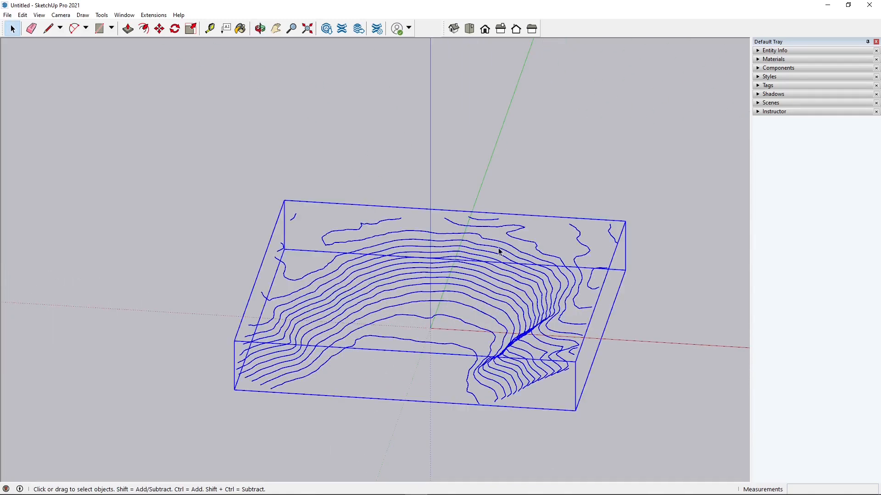
Open the 3D model export dialog, review the available export file types, and close it without exporting
{"action": "left_click", "coordinate": [7, 15]}
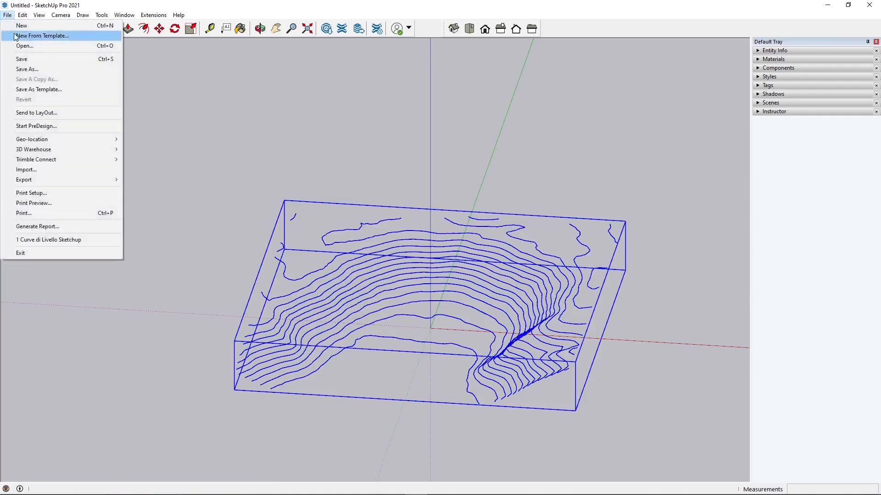
{"action": "mouse_move", "coordinate": [65, 177]}
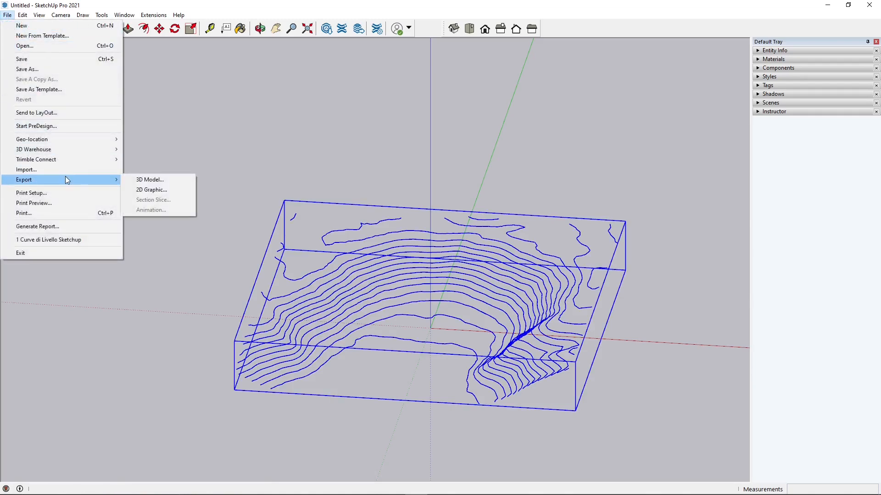
{"action": "left_click", "coordinate": [146, 180]}
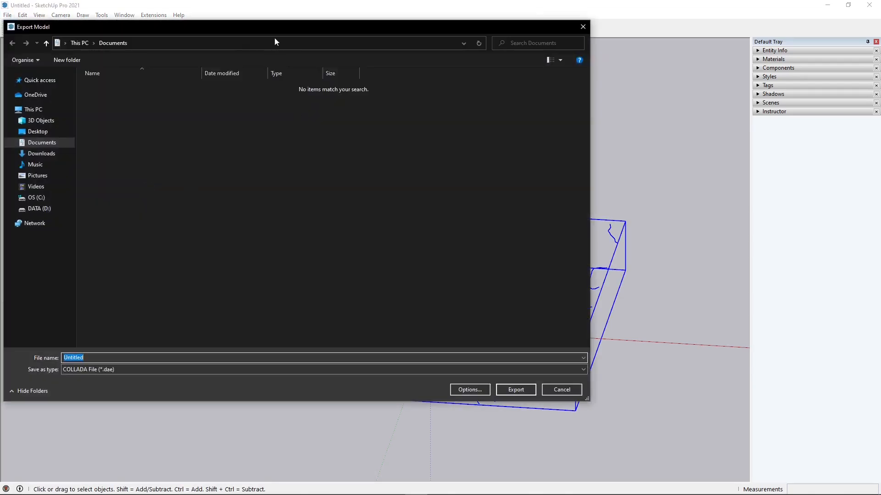
{"action": "left_click", "coordinate": [232, 394]}
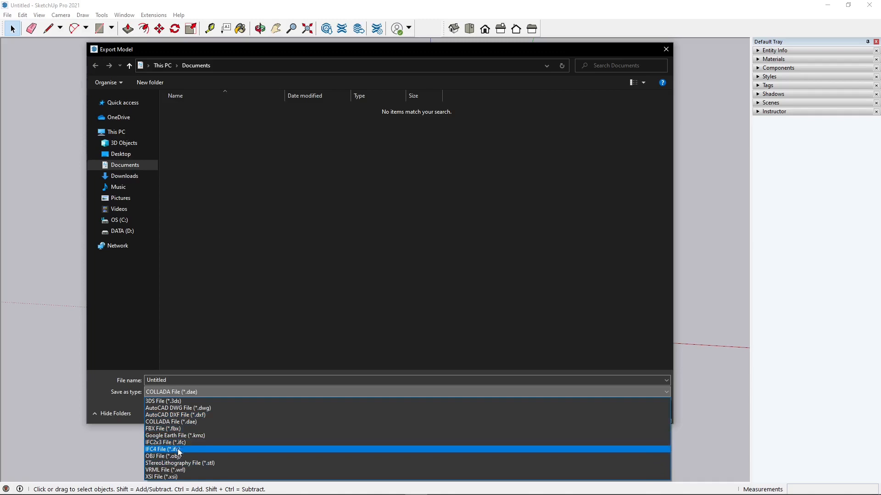
{"action": "left_click", "coordinate": [668, 50]}
{"action": "left_click", "coordinate": [668, 52]}
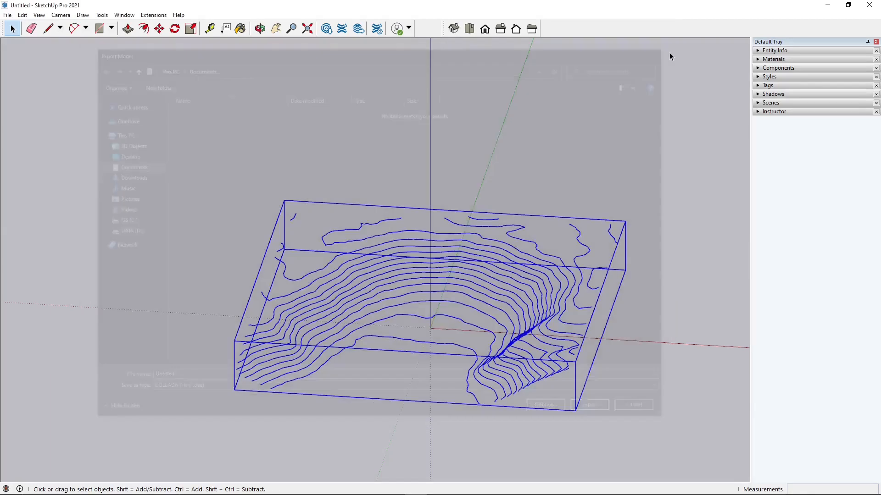
{"action": "middle_click_drag", "start_coordinate": [429, 182], "coordinate": [369, 232]}
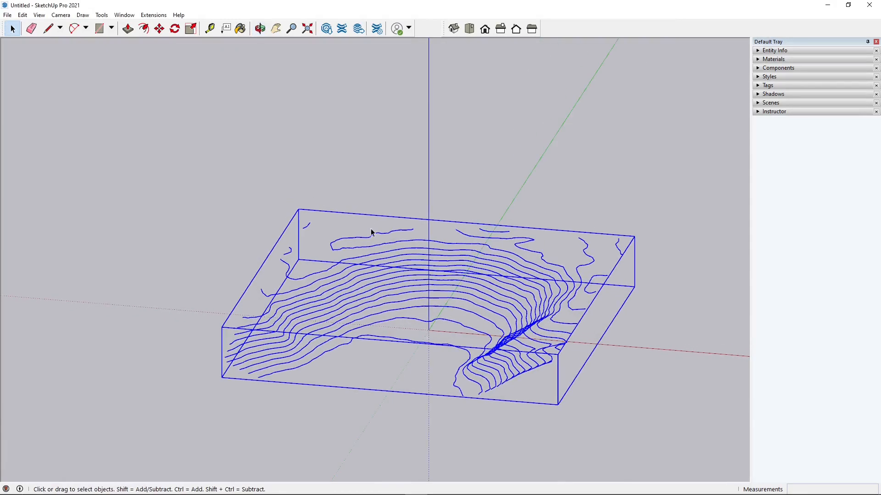